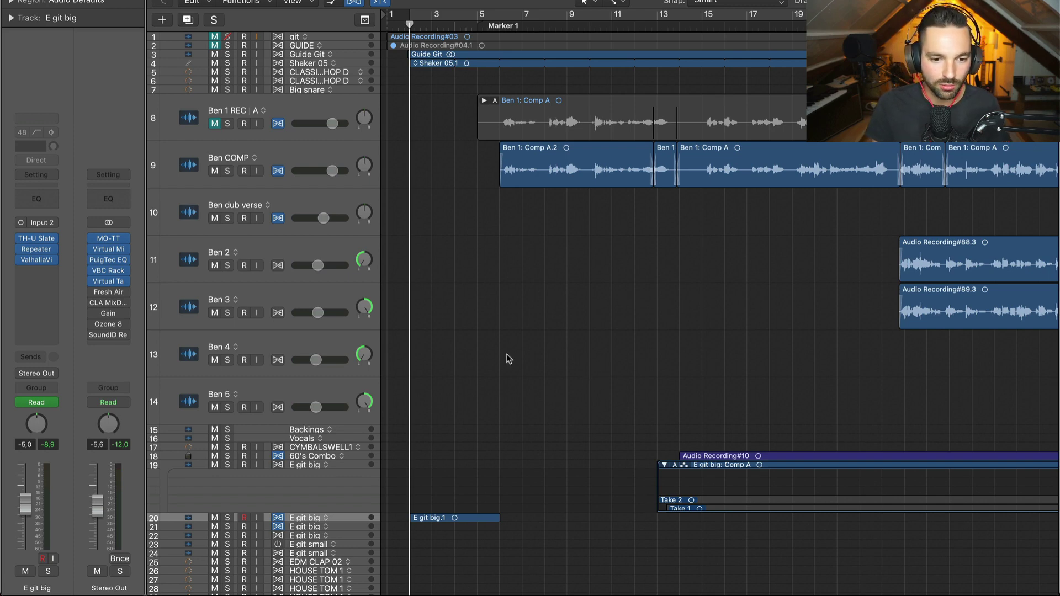
Show the mixer, open ValhallaVintageVerb on the first E git big channel, and review its list of reverb modes
key(x)
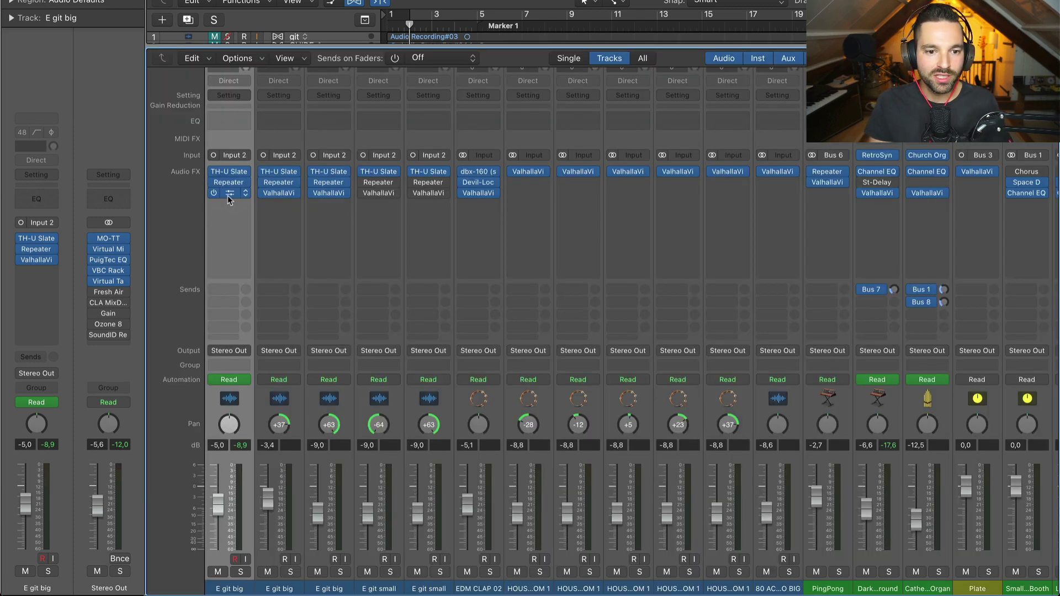
drag(466, 0, 652, 86)
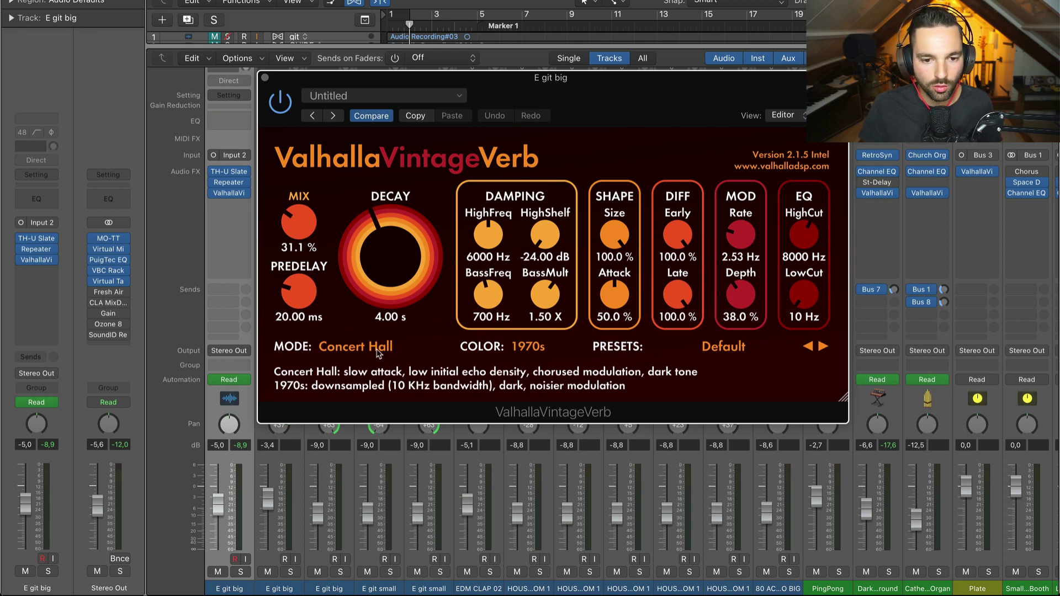
click(378, 350)
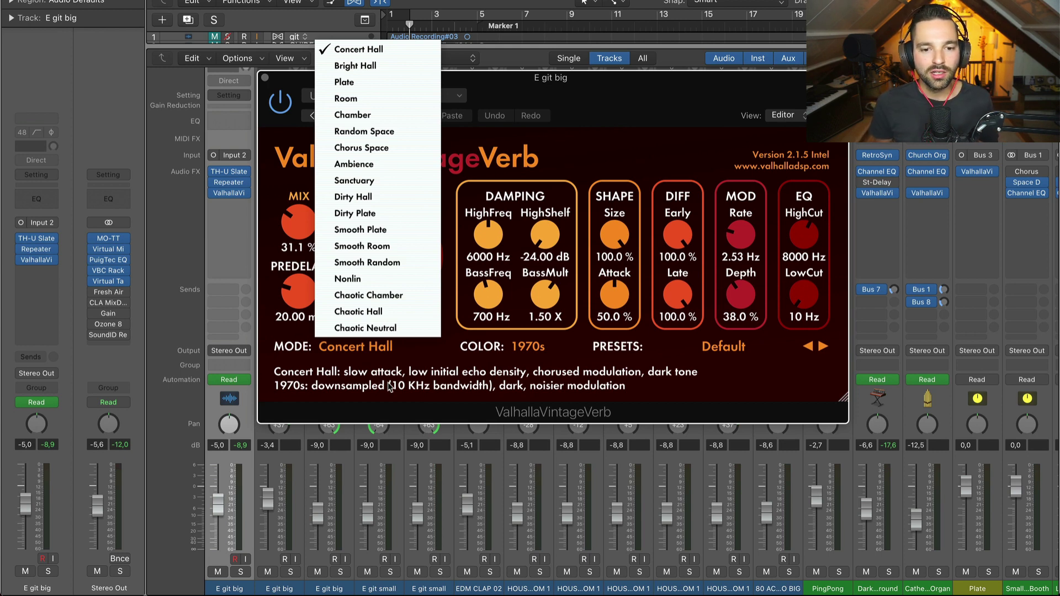
click(681, 398)
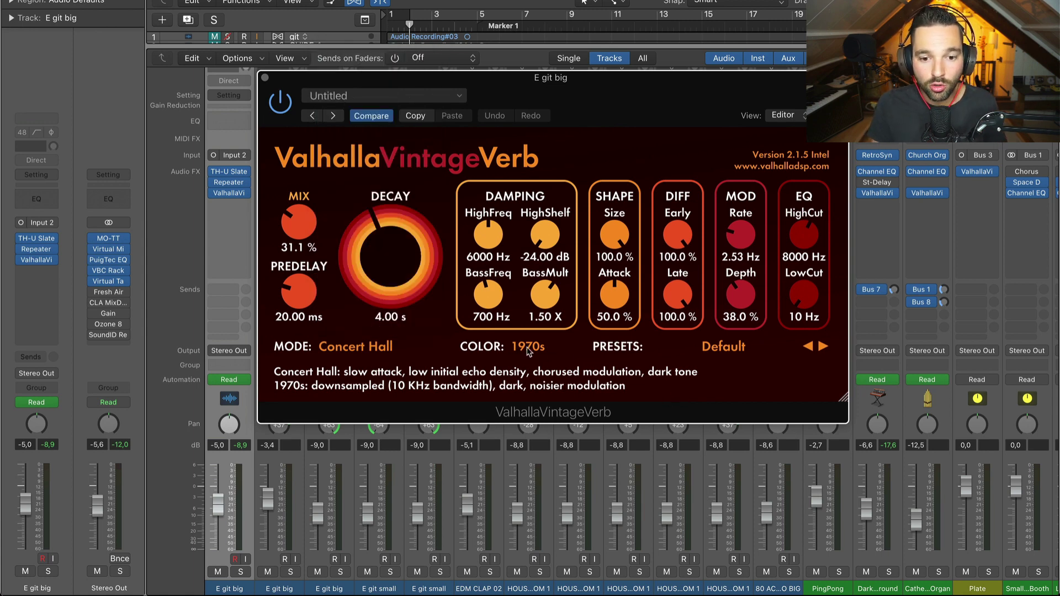
Review the reverb's color options without changing the 1970s setting, and close the plug-in window
click(529, 348)
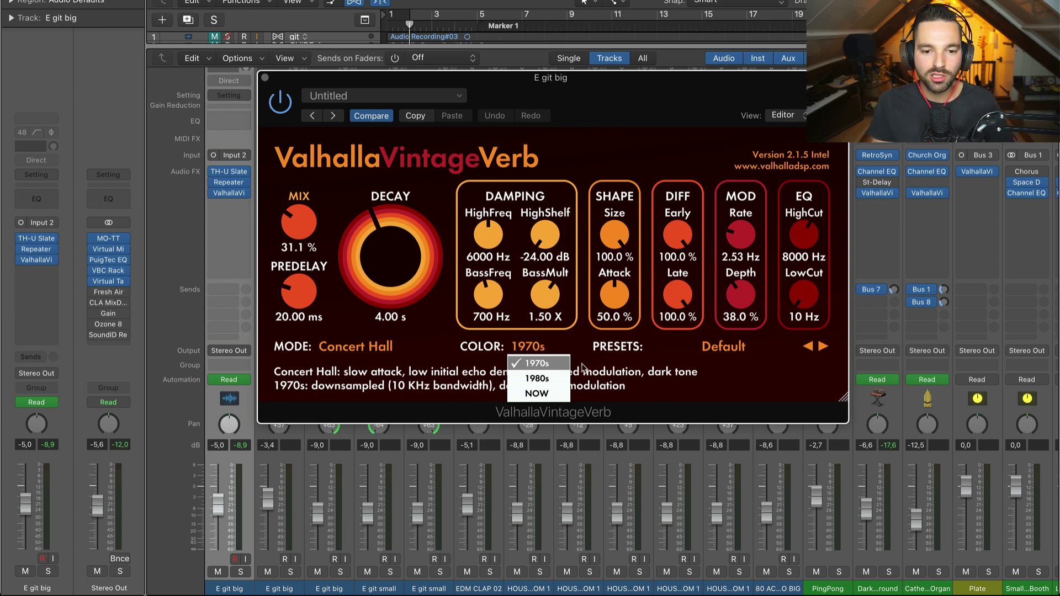
click(649, 397)
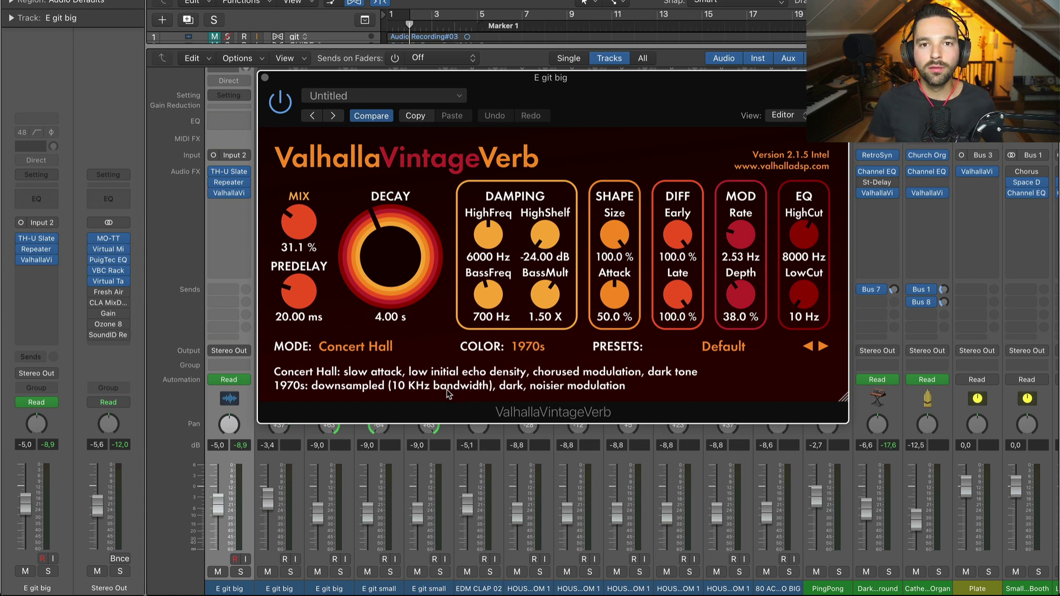
click(518, 347)
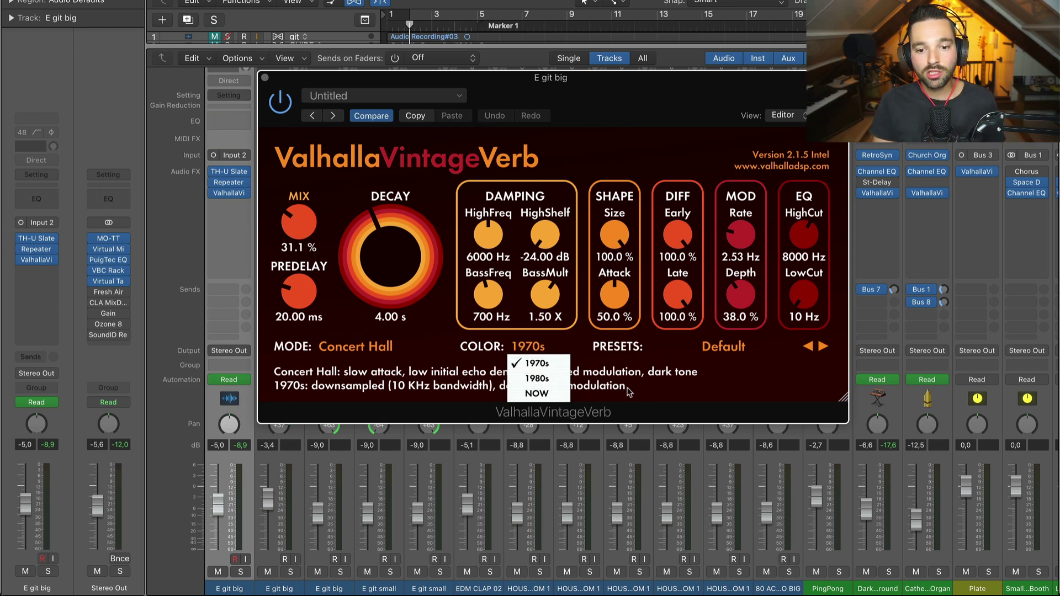
click(646, 393)
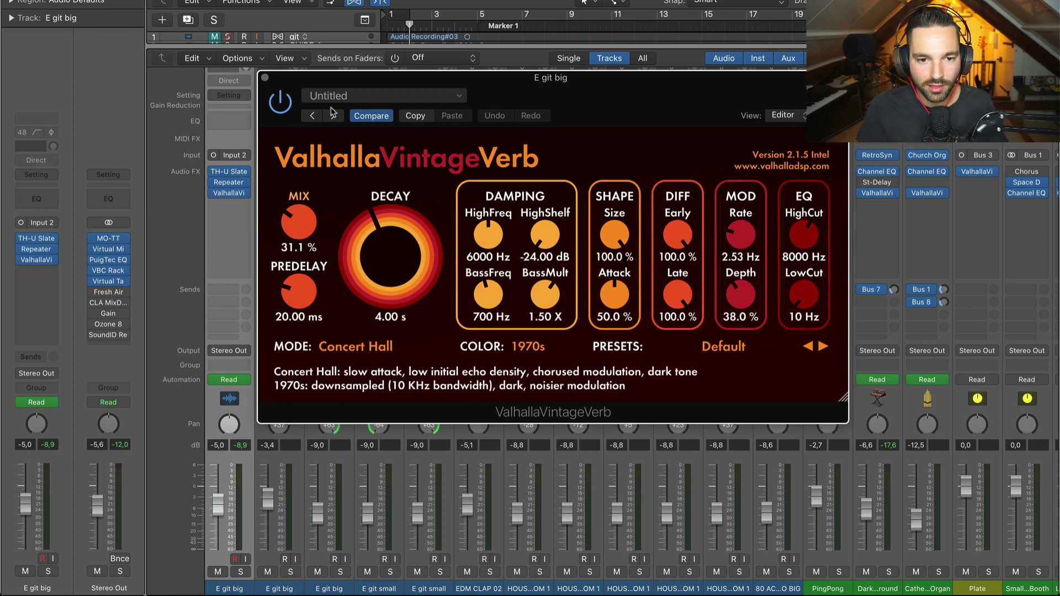
click(265, 78)
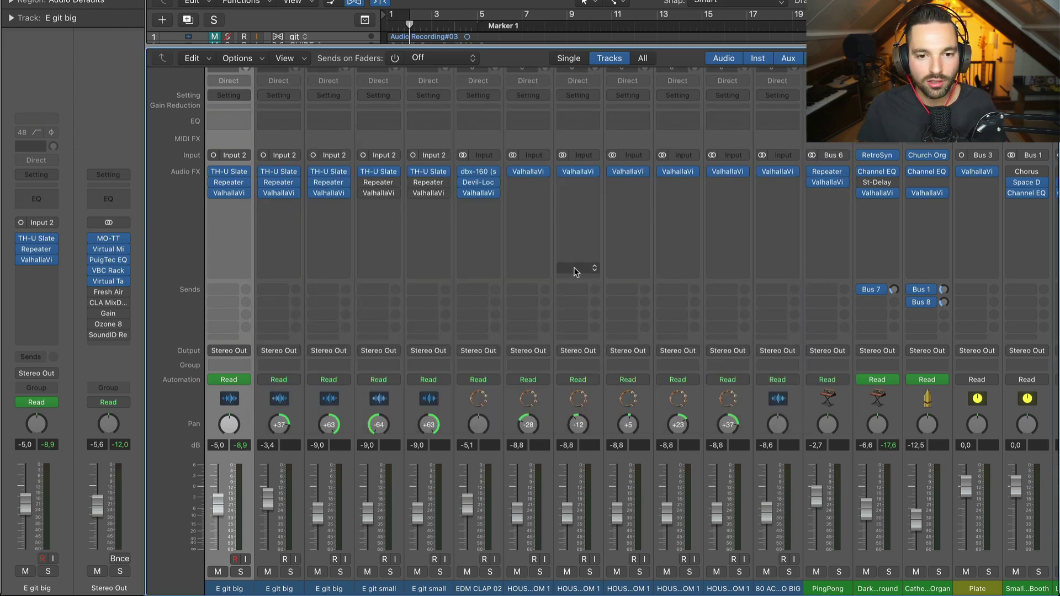
Play the song from the playhead and look over all mixer channels, their effects and sends during playback
key(x)
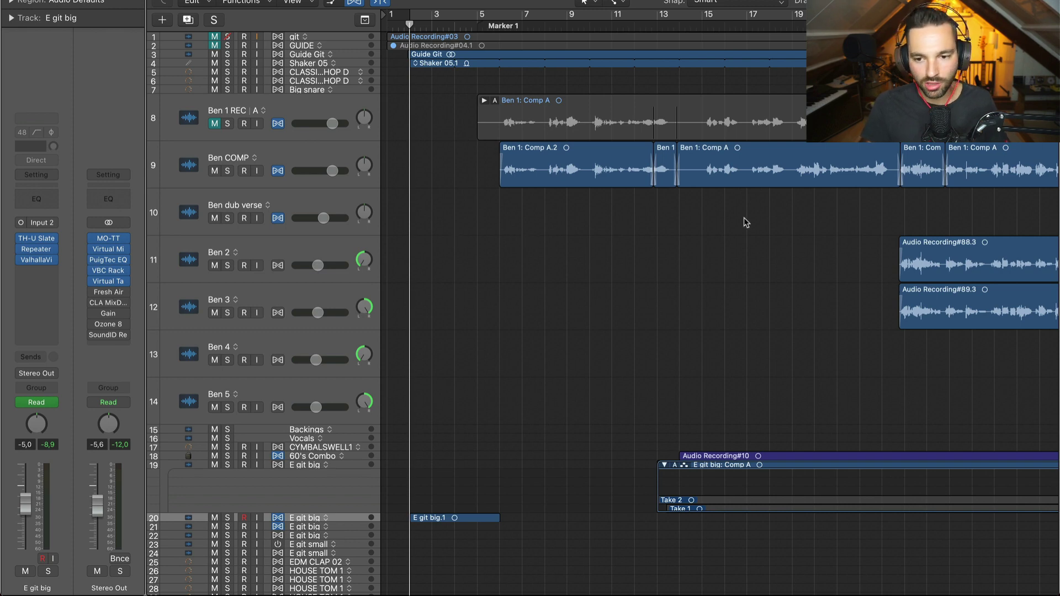
key(space)
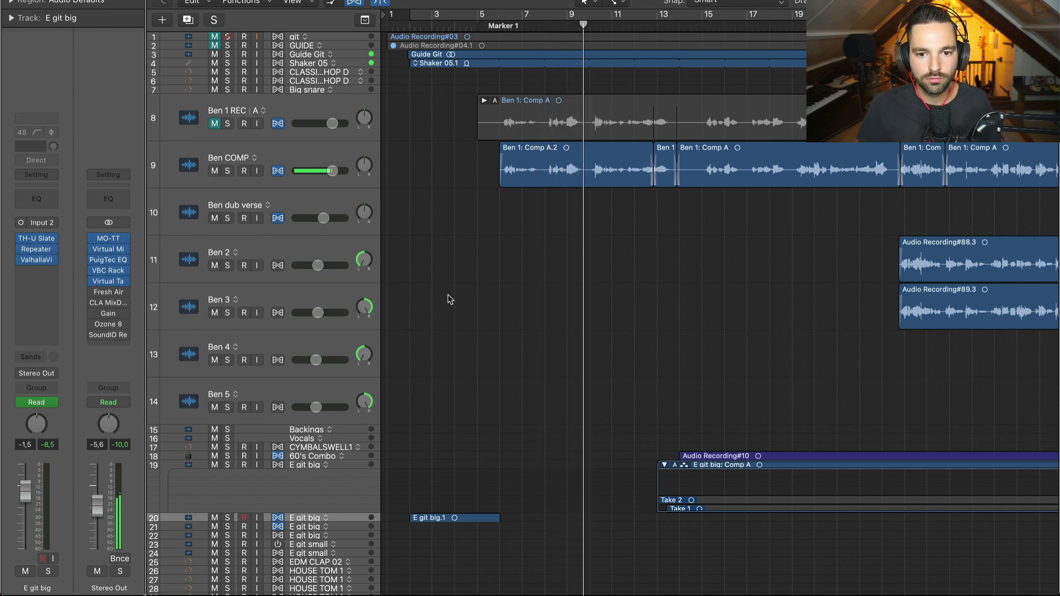
key(x)
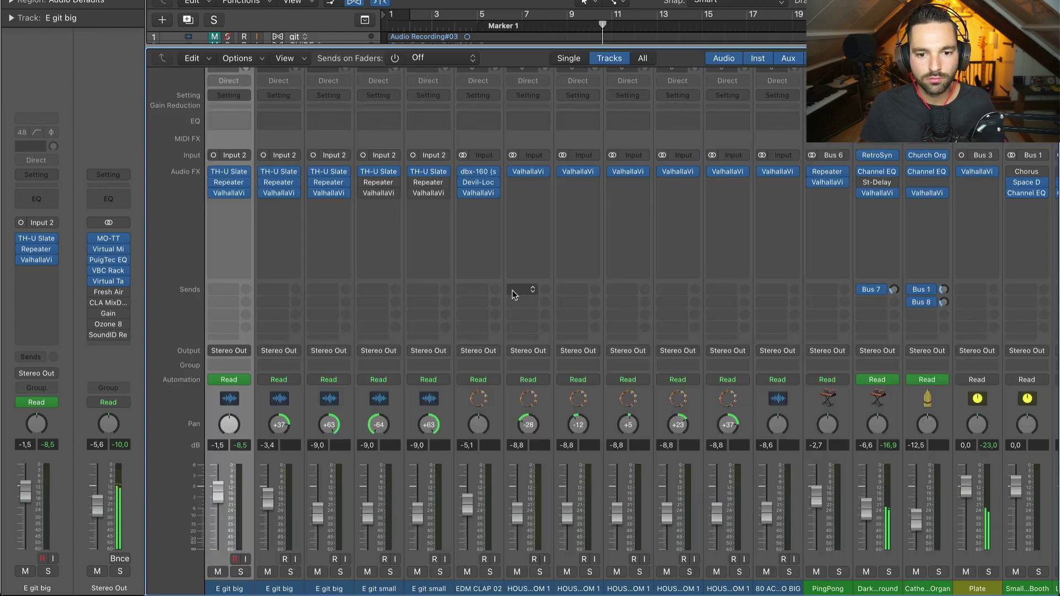
scroll(533, 293, left, 10)
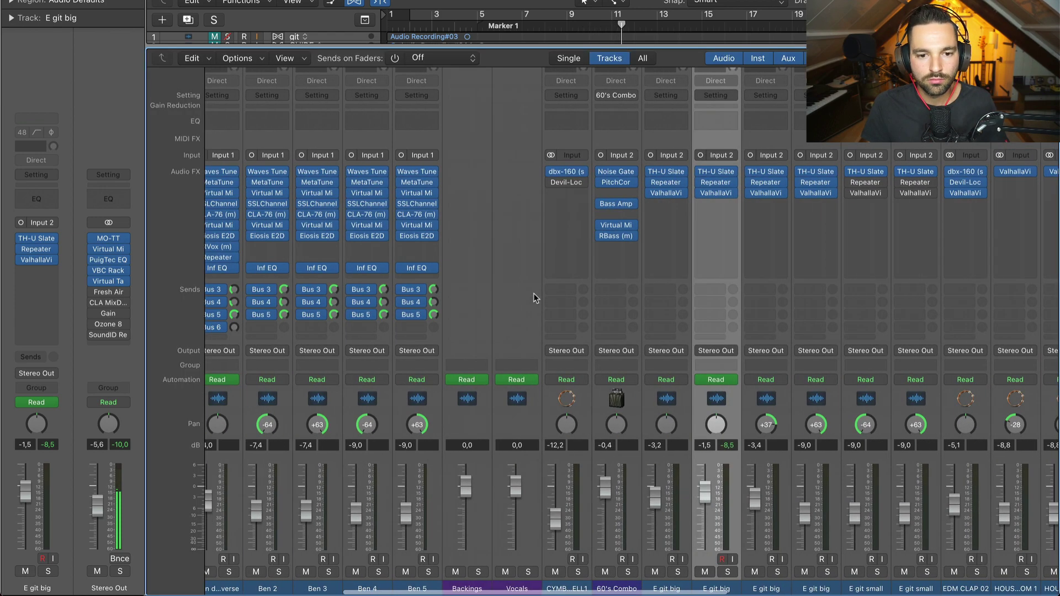
scroll(533, 293, left, 3)
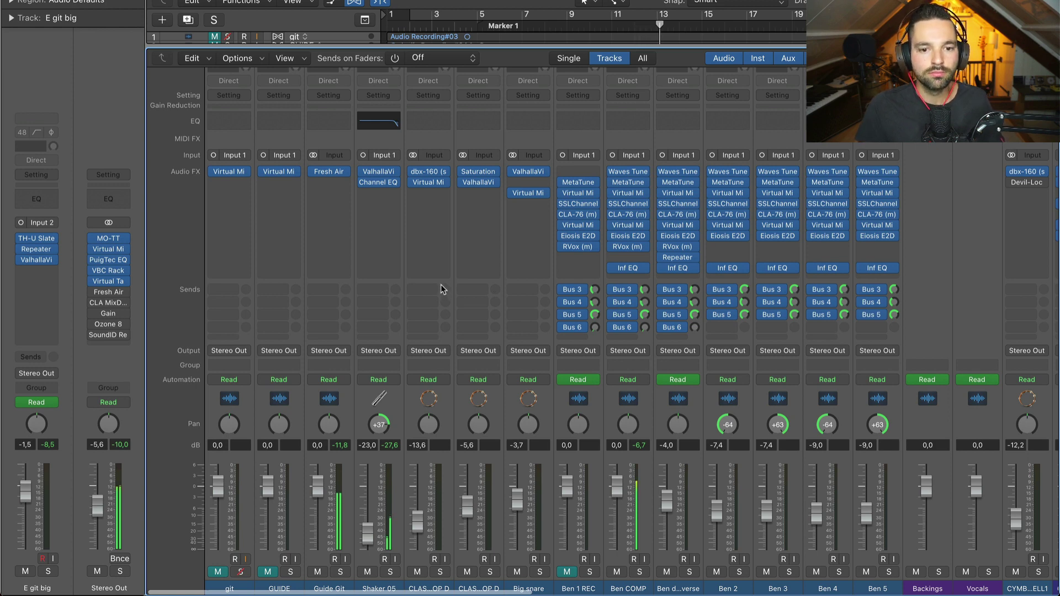
scroll(441, 281, right, 3)
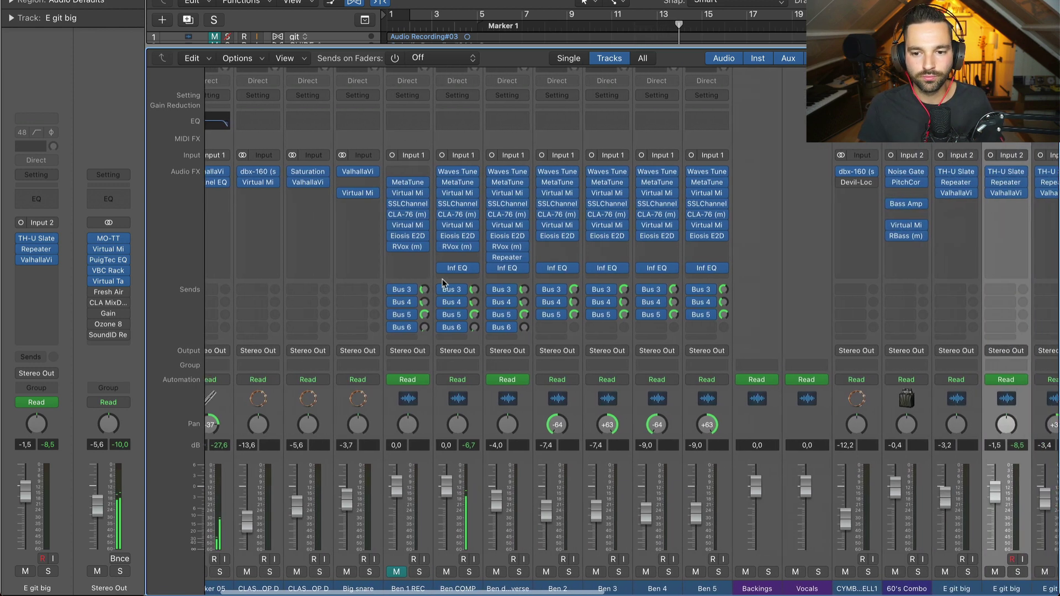
scroll(442, 283, right, 2)
scroll(637, 266, right, 2)
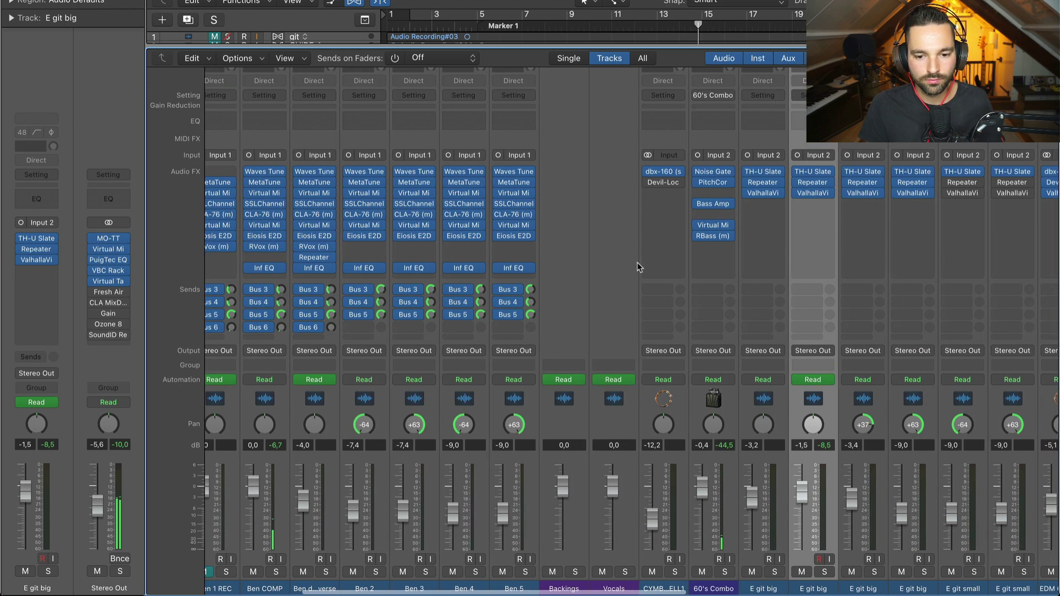
scroll(631, 259, right, 2)
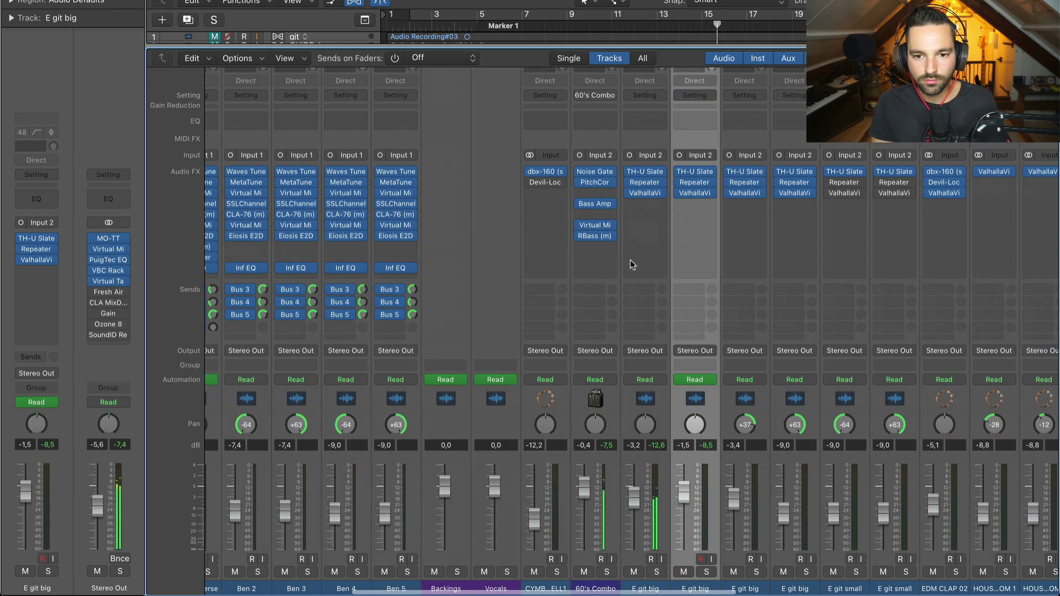
scroll(605, 284, right, 2)
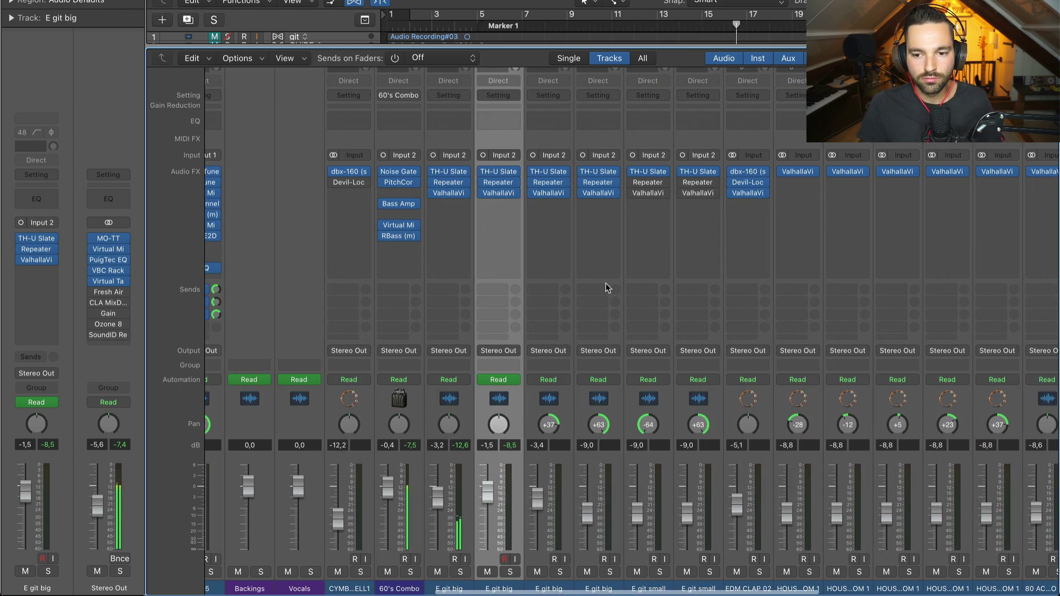
scroll(608, 281, right, 1)
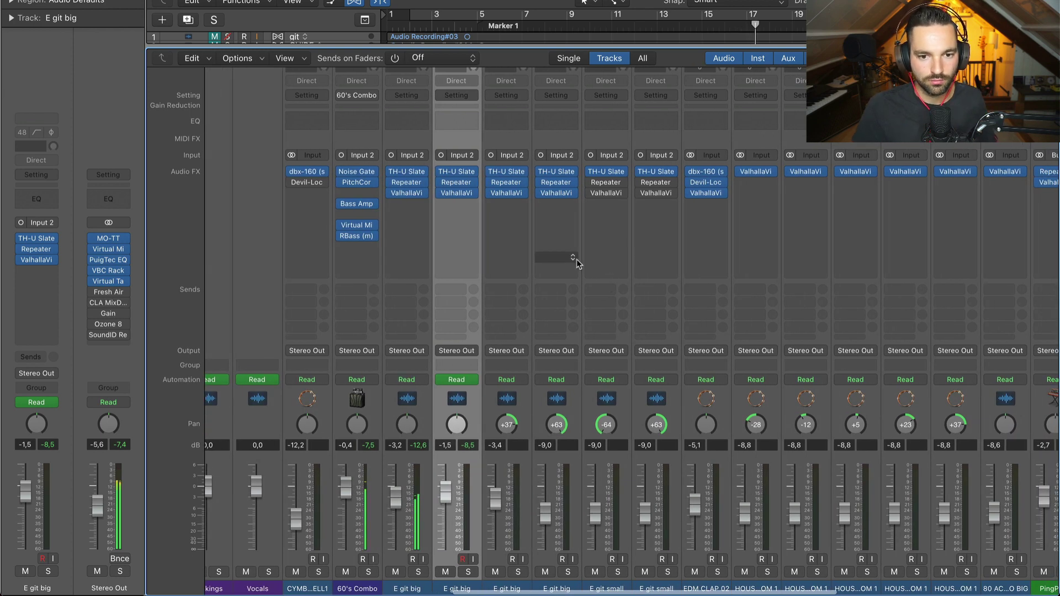
scroll(576, 260, right, 2)
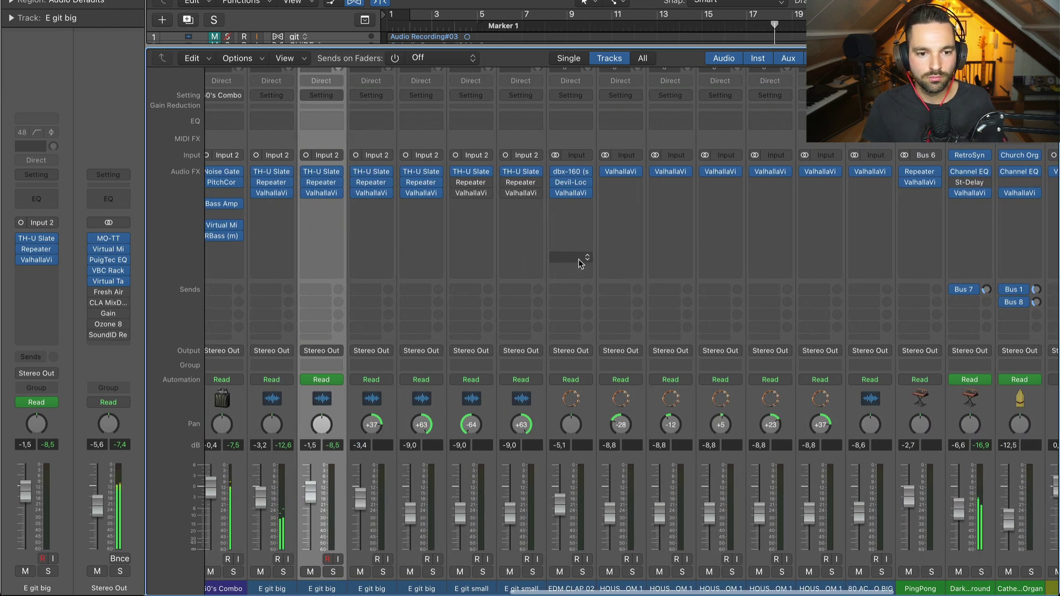
scroll(579, 264, right, 4)
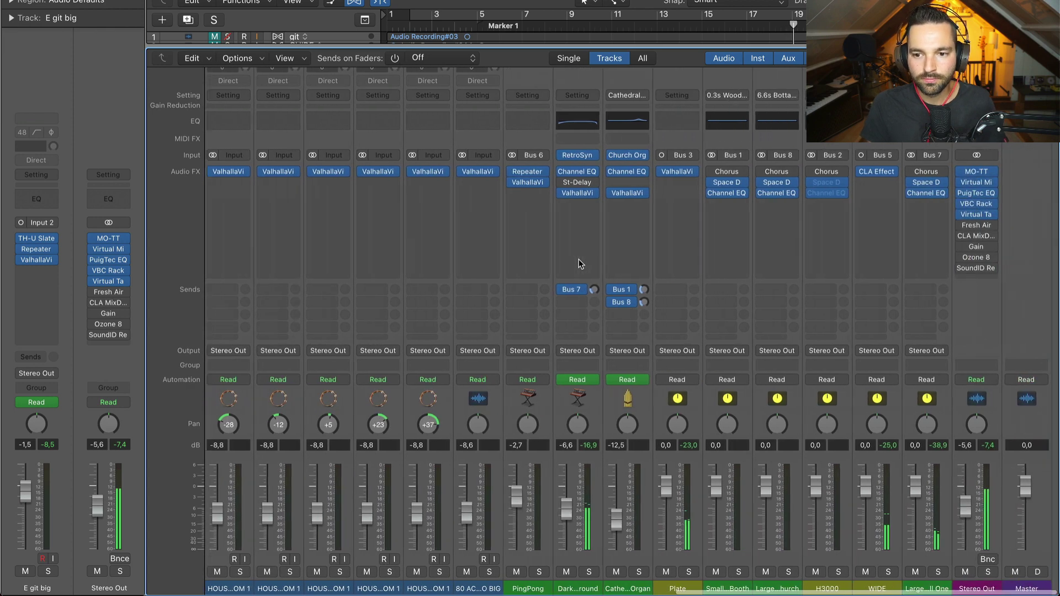
scroll(580, 261, left, 1)
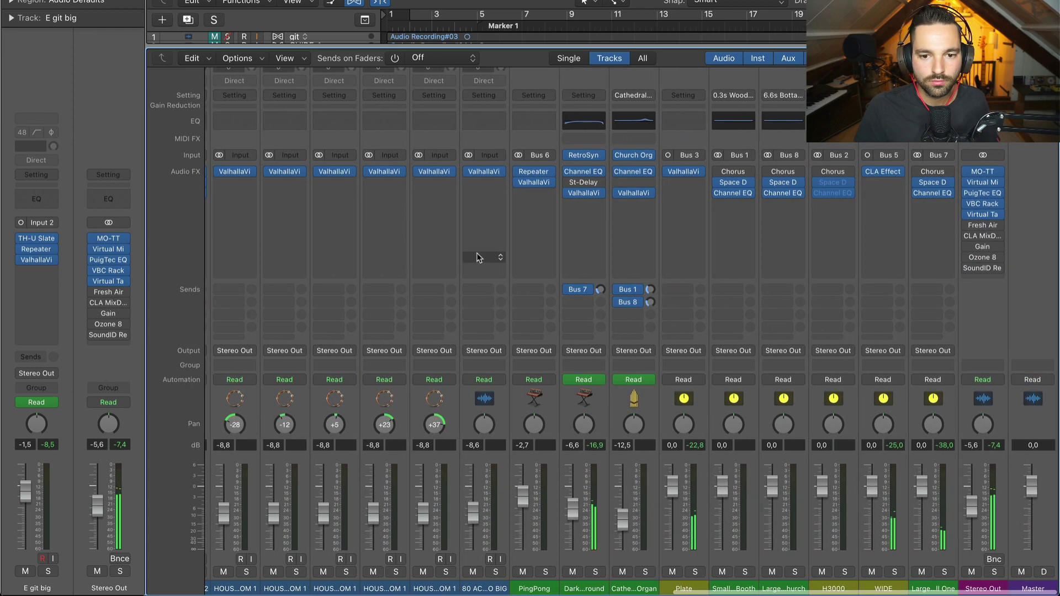
Return to the arrangement and stop playback at the end of the Ben 2 and Ben 3 regions around bar 33
key(x)
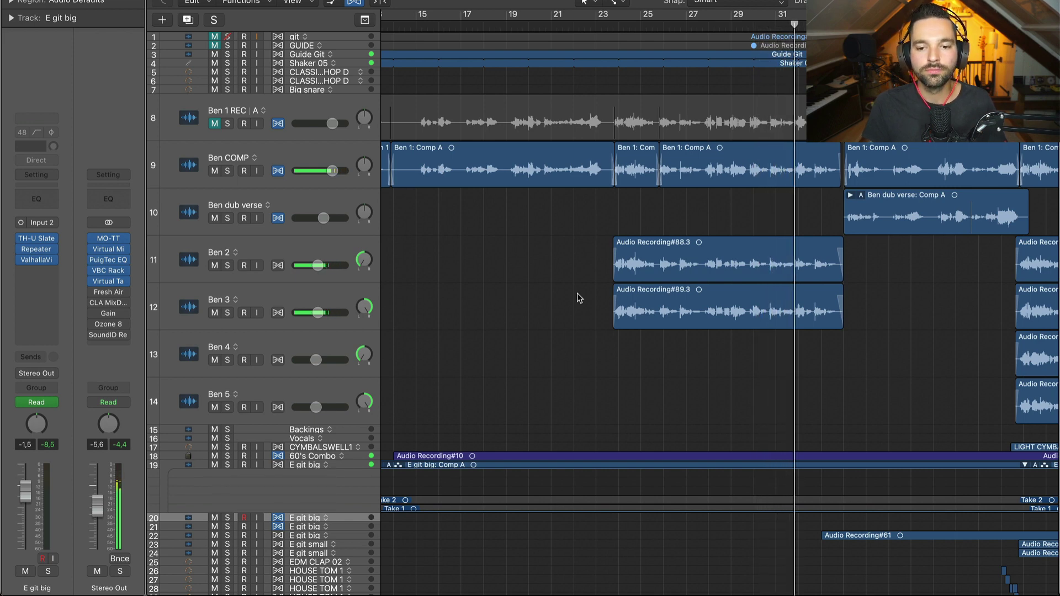
scroll(579, 298, right, 2)
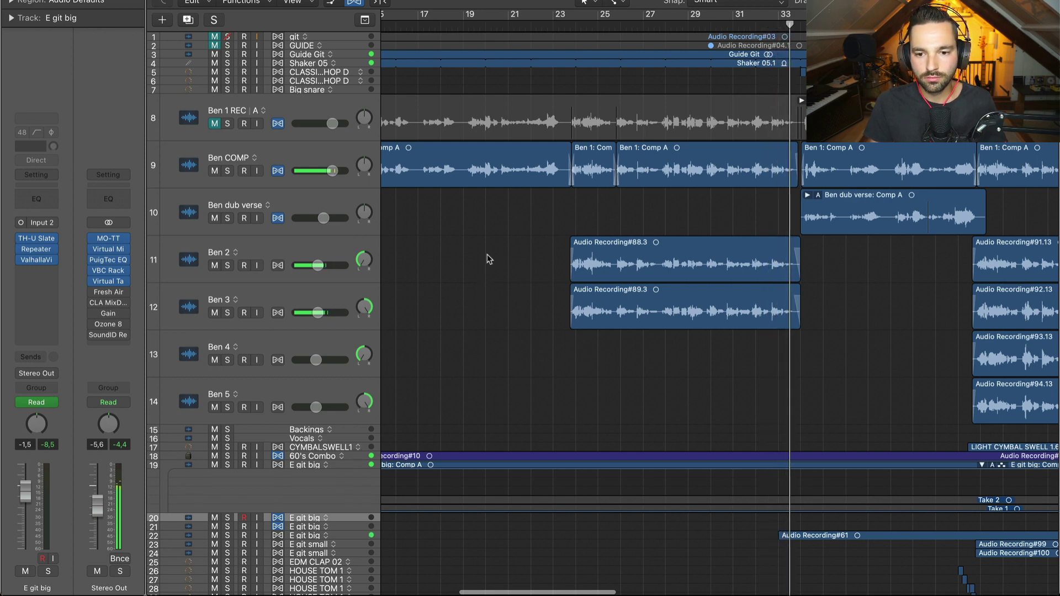
key(space)
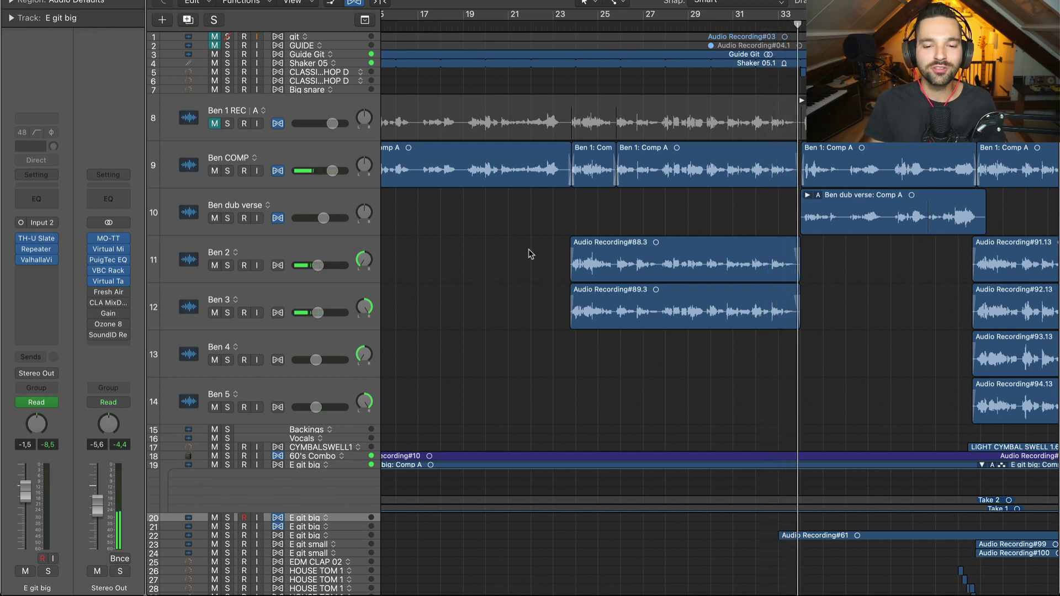
Solo E git big track 20 while playing the song from the start, stopping at the end of its intro region
scroll(528, 249, left, 5)
scroll(527, 252, left, 3)
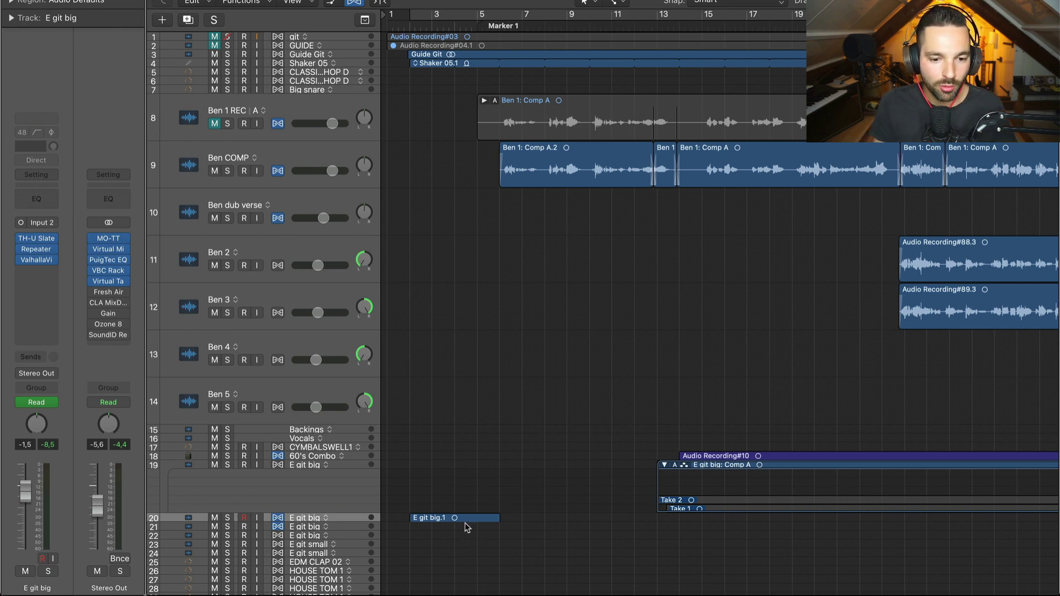
scroll(466, 525, down, 3)
click(409, 25)
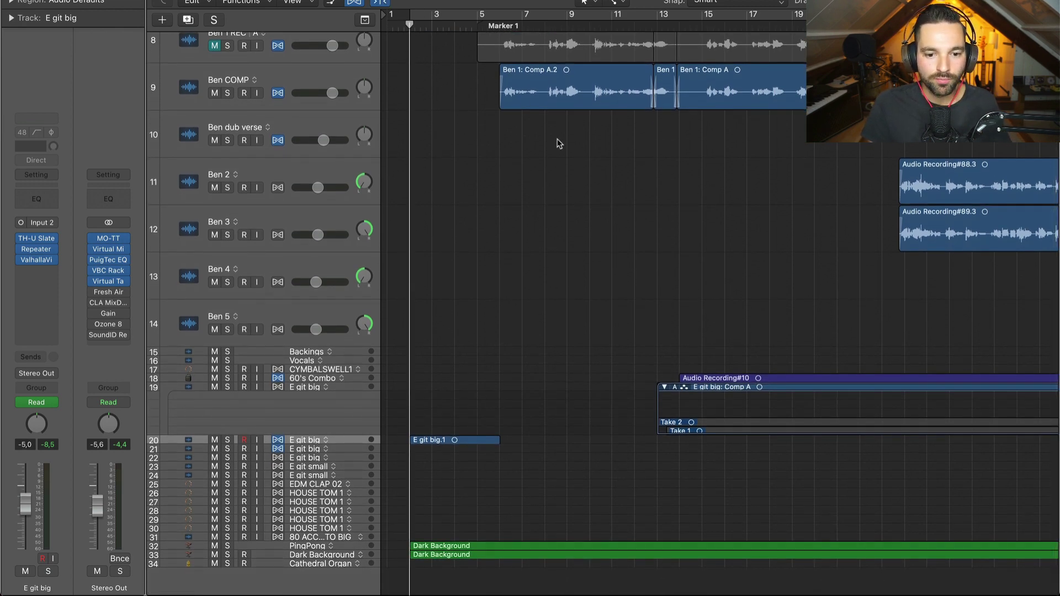
key(space)
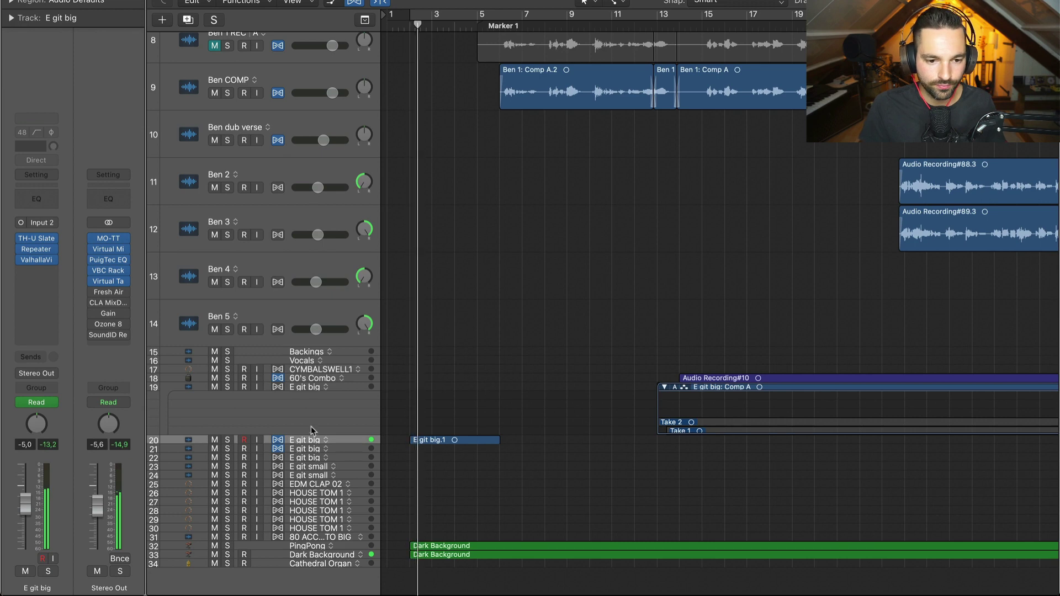
key(s)
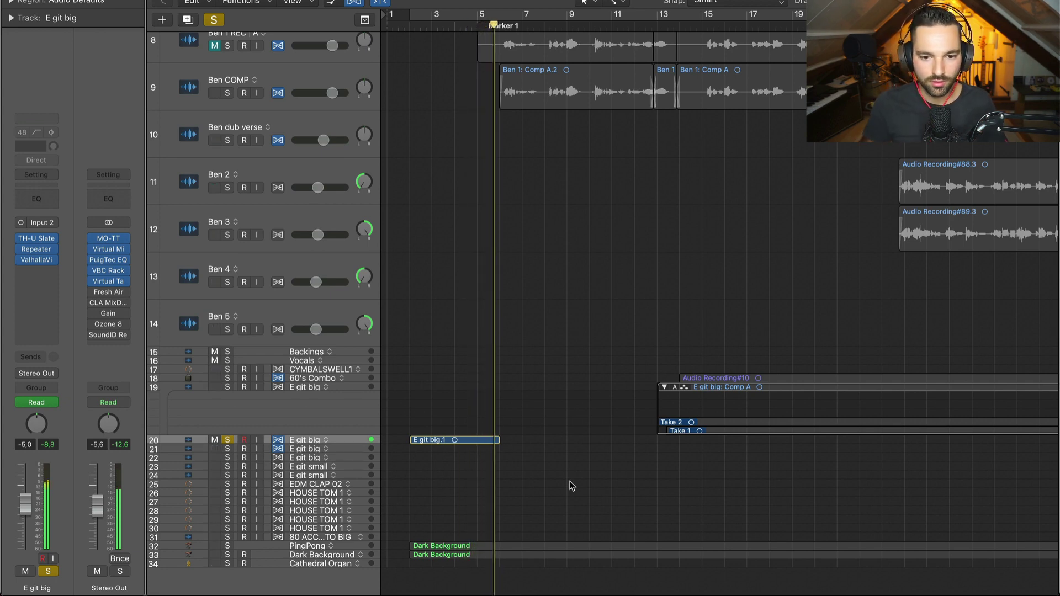
key(space)
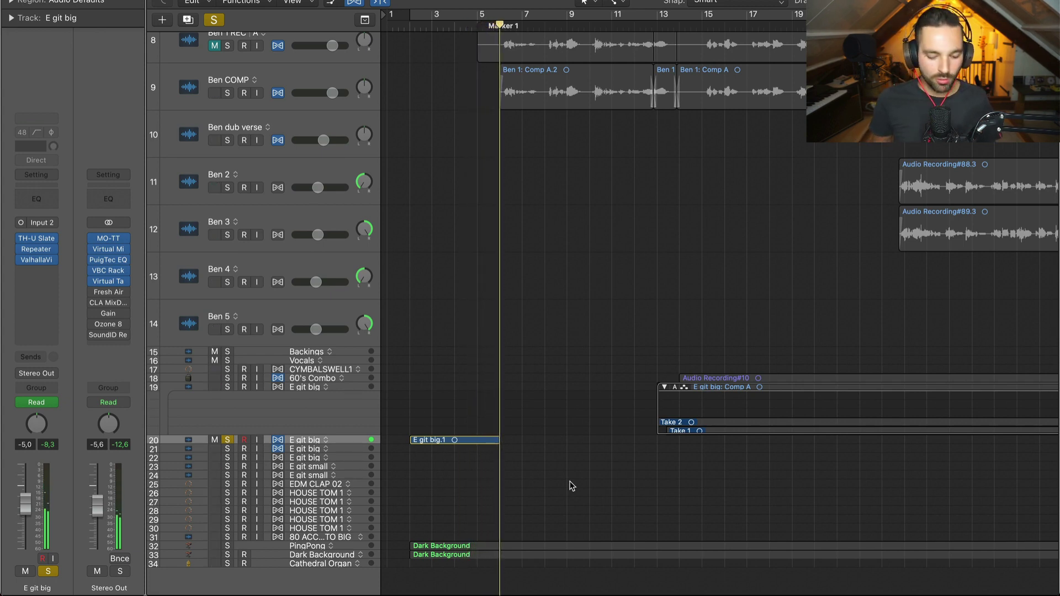
Turn on cycle mode and set the cycle range to the E git big.1 region
key(c)
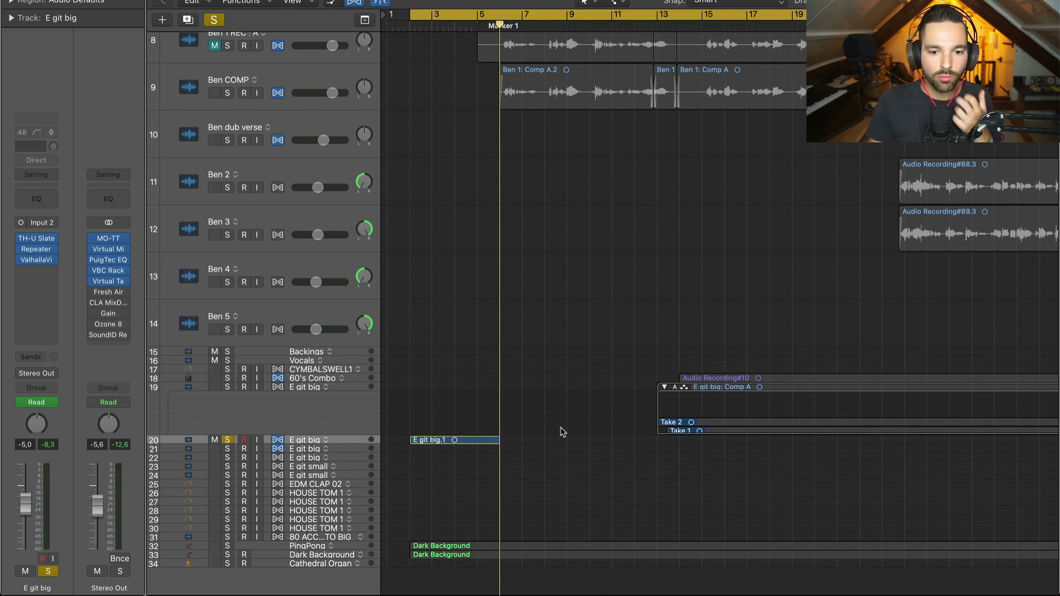
drag(558, 360, 466, 457)
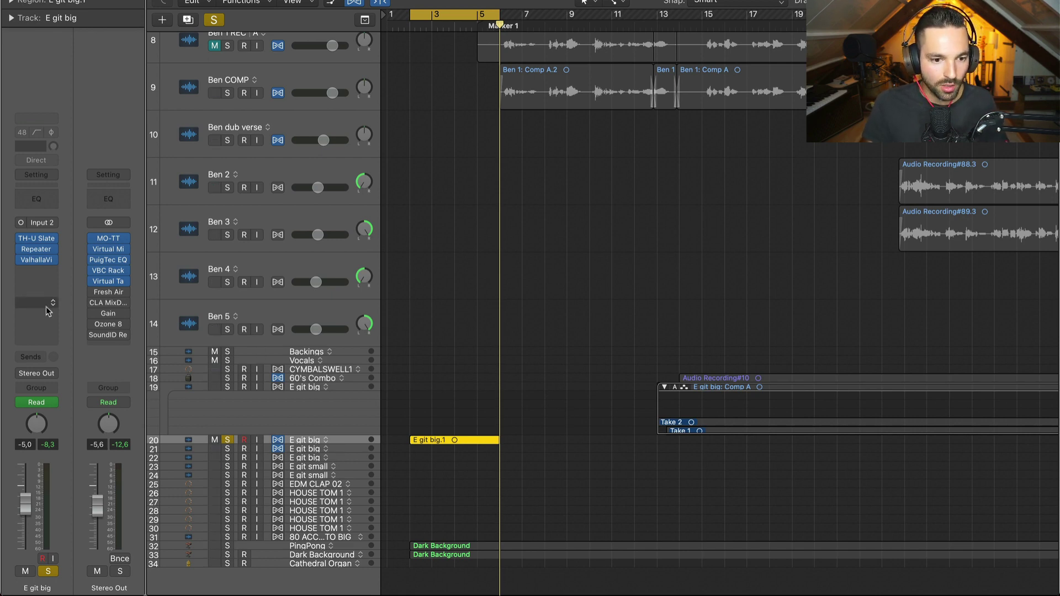
Inspect the TH-U Slate amp plug-in on the soloed E git big channel in the mixer, and close its window
key(x)
scroll(292, 276, left, 5)
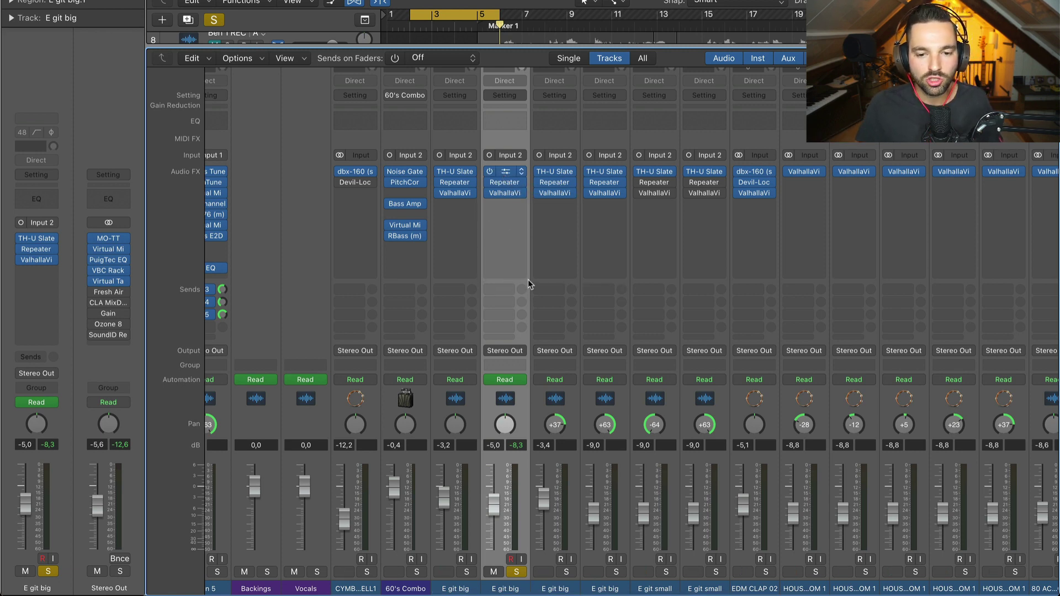
click(505, 171)
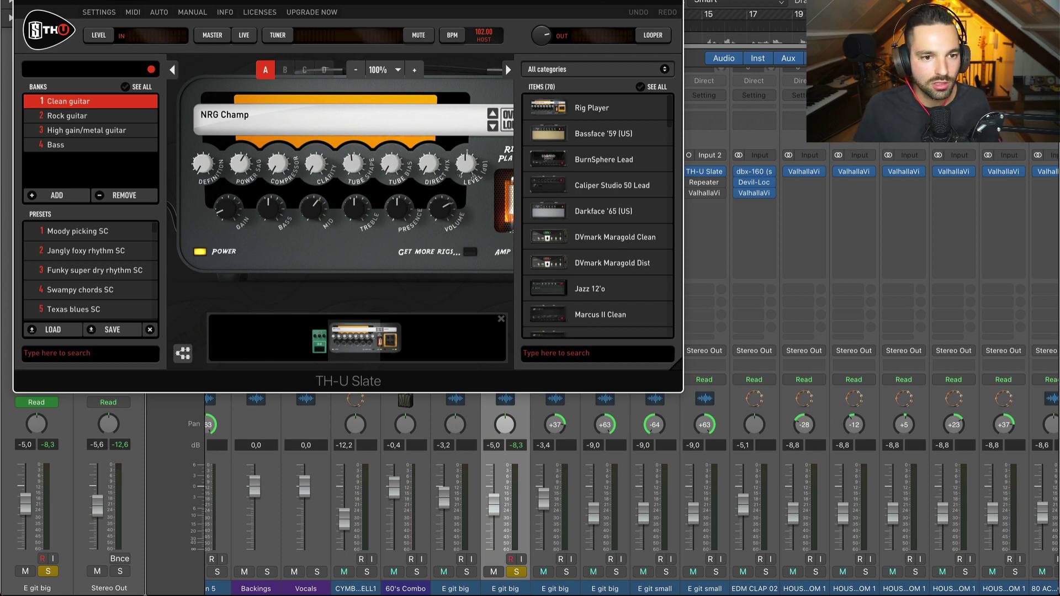
key(super+w)
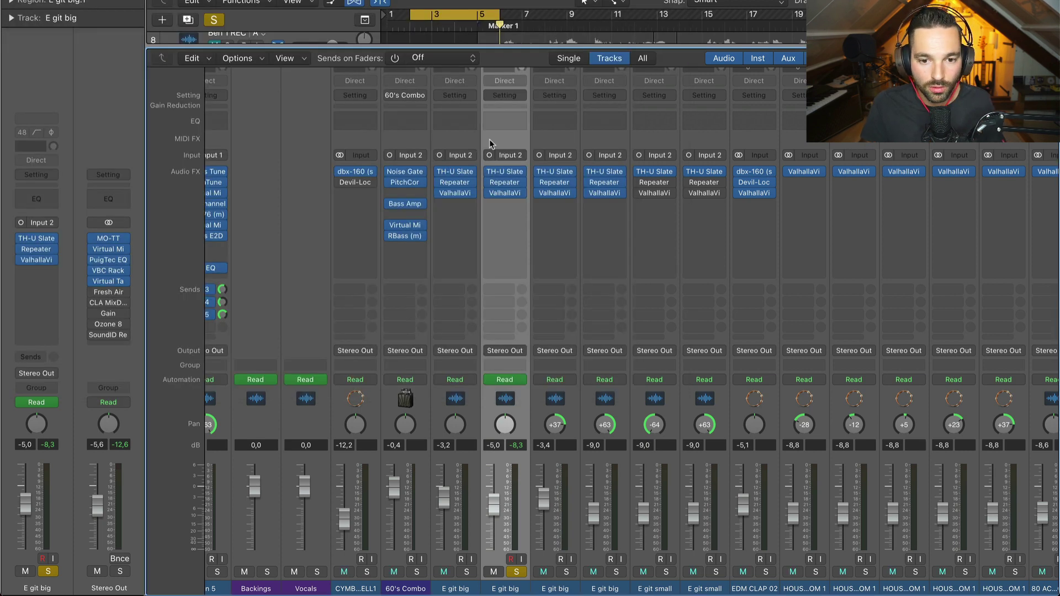
Inspect the Repeater delay on the E git big channel, and play the loop with ValhallaVintageVerb bypassed
click(507, 187)
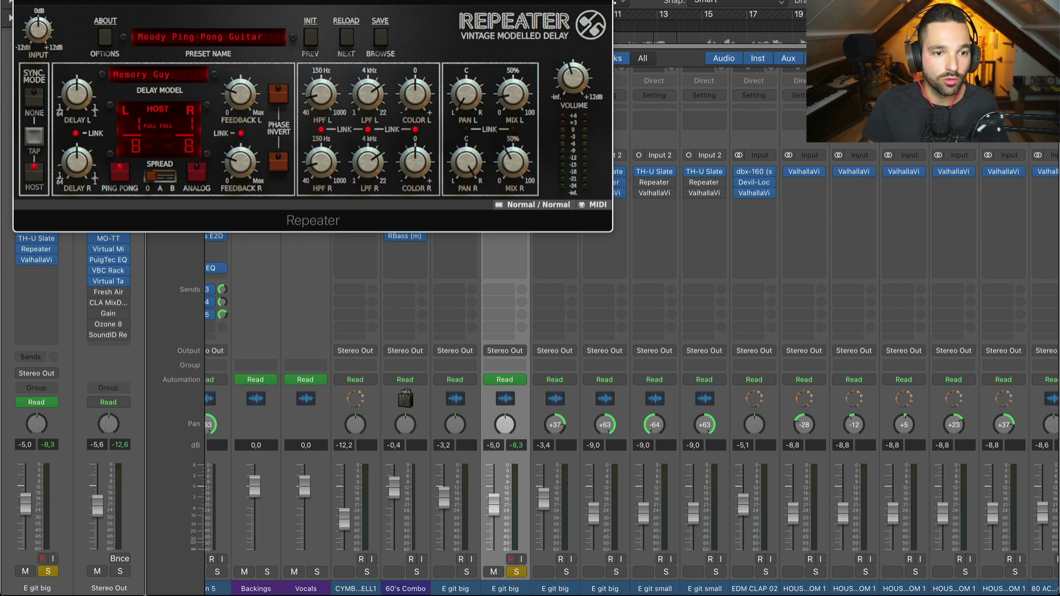
key(super+w)
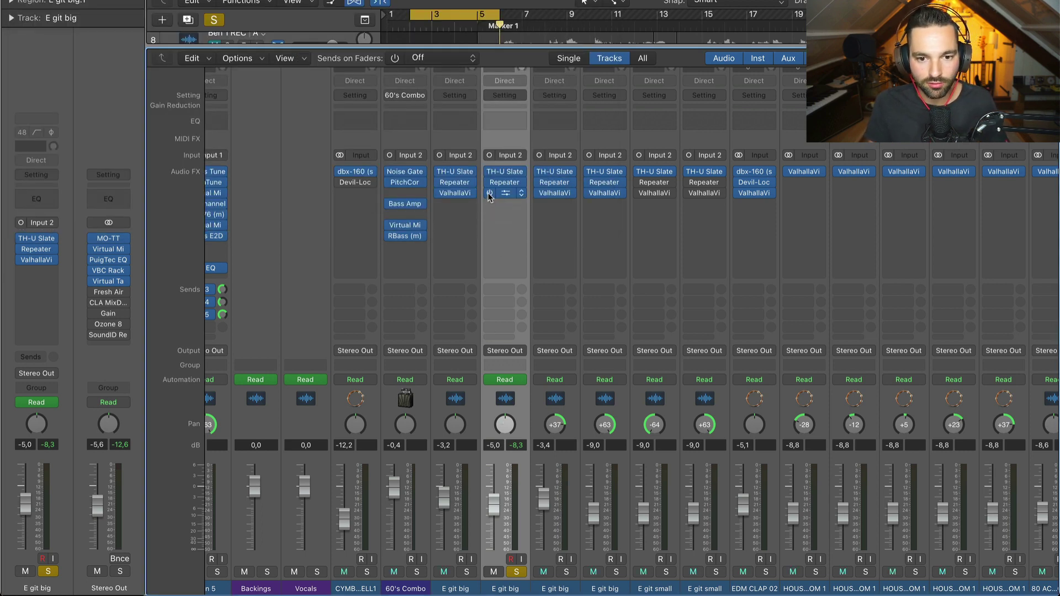
click(489, 193)
key(space)
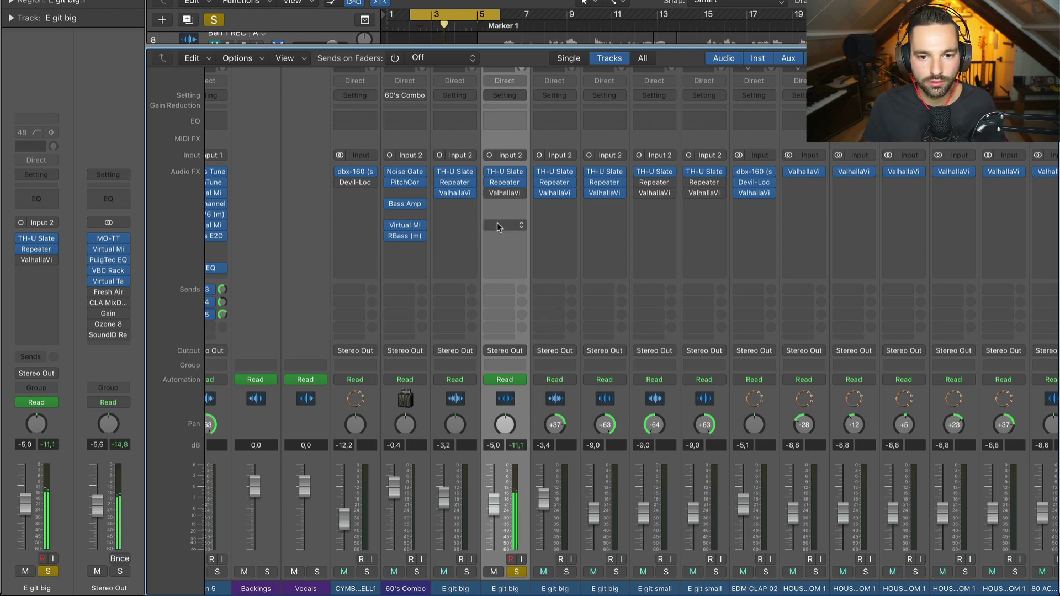
mouse_move(491, 199)
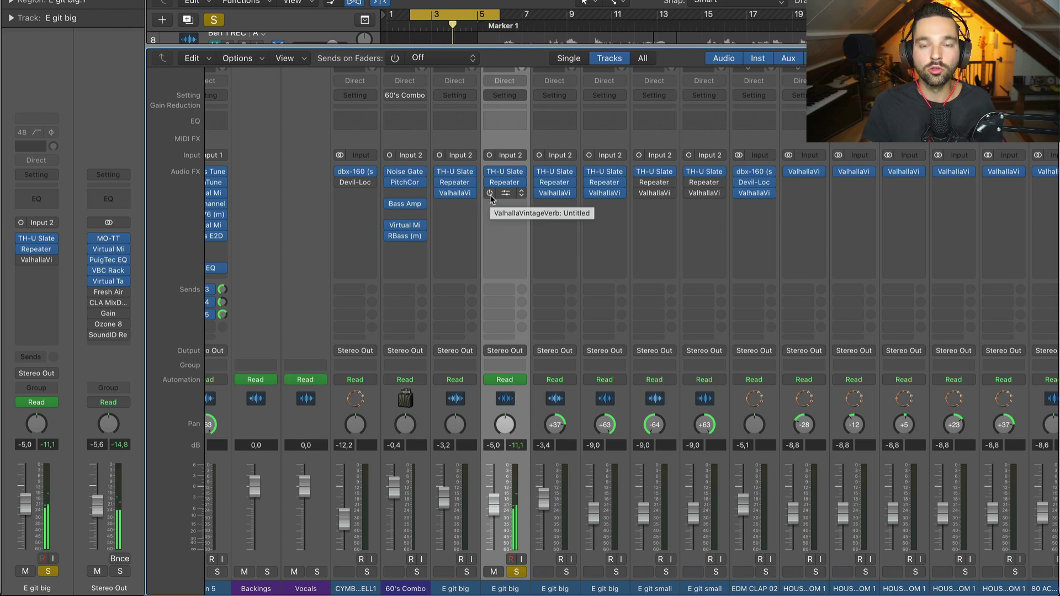
Re-enable ValhallaVintageVerb on E git big, review its settings while playing the loop, and close its window
click(505, 193)
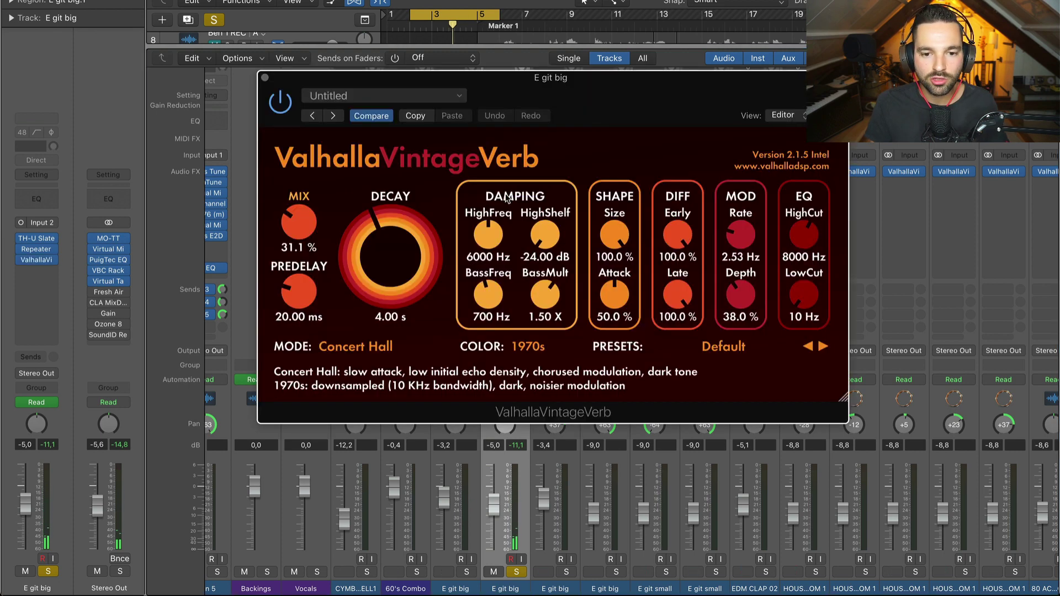
drag(487, 93, 534, 139)
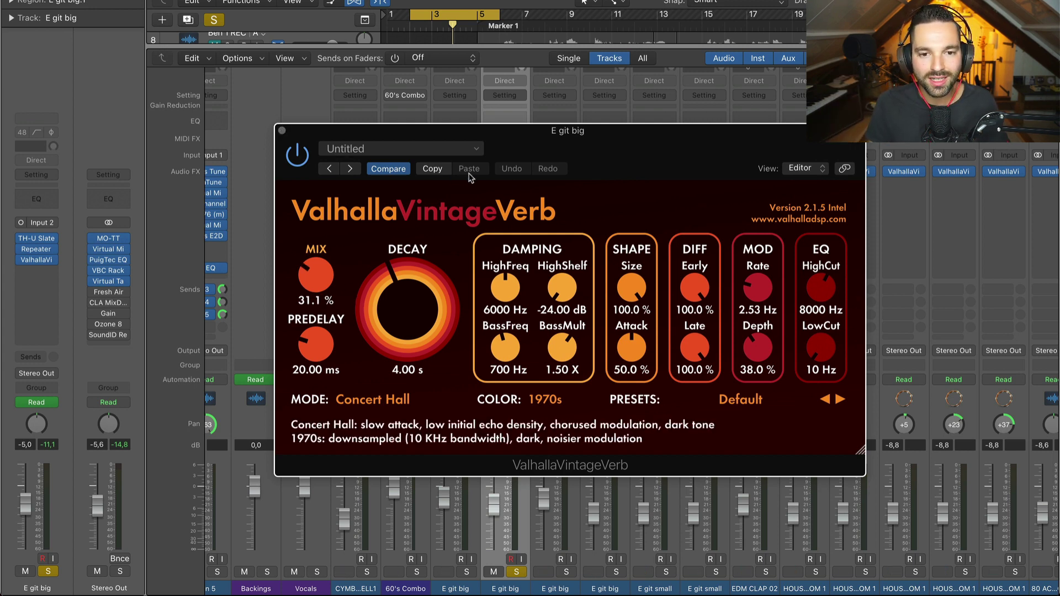
key(space)
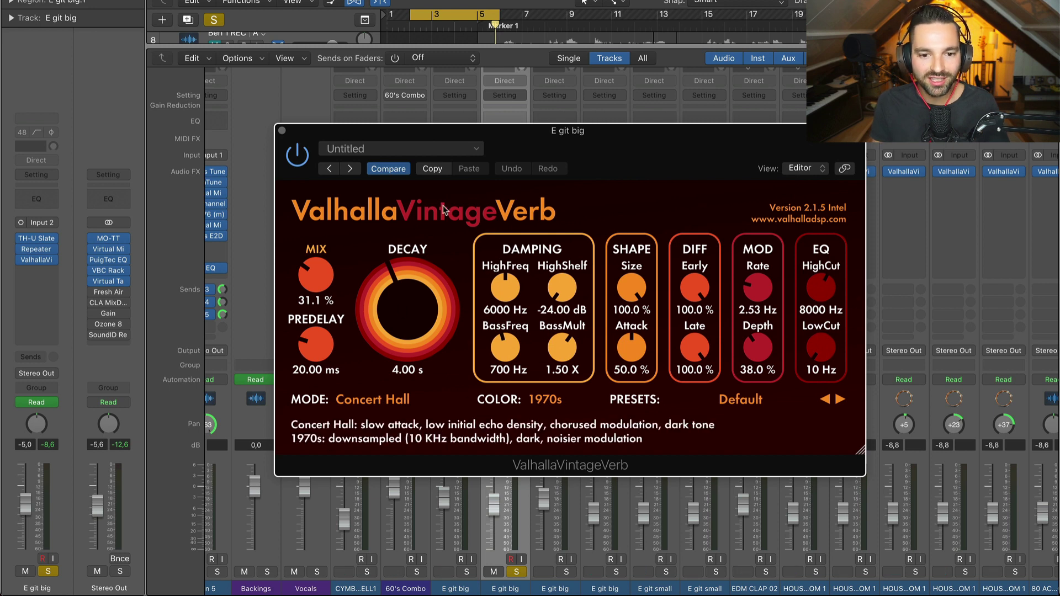
click(282, 133)
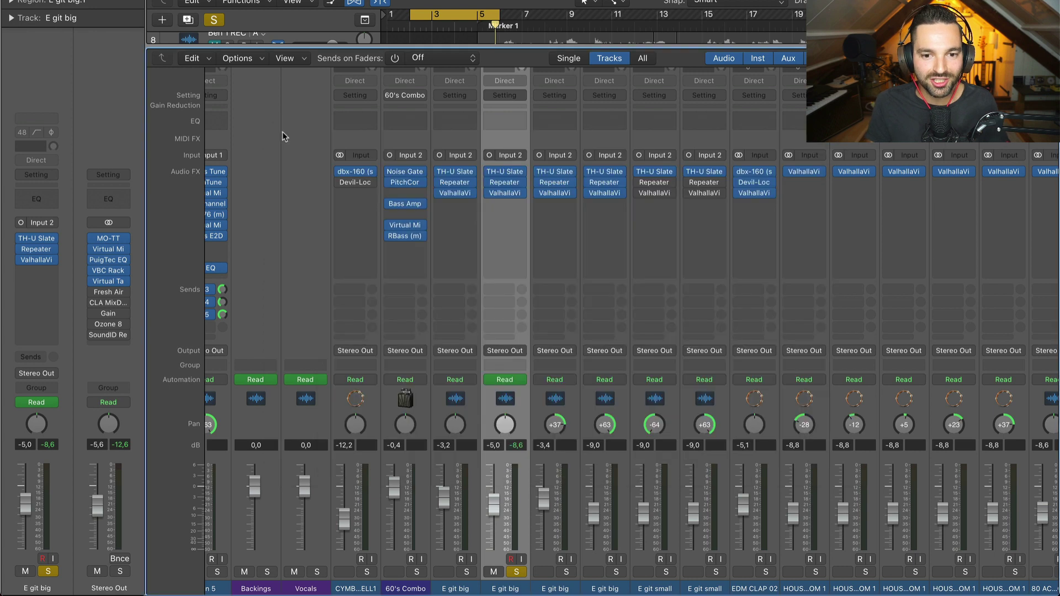
Compare the E git big loop with ValhallaVintageVerb bypassed and enabled, and review the reverb's settings once more
click(491, 193)
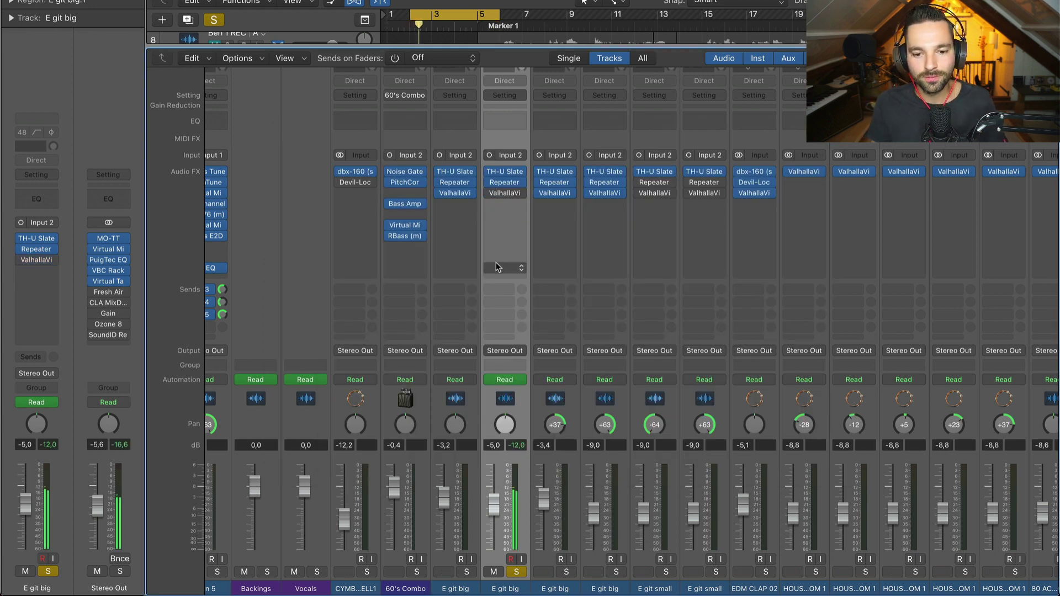
click(489, 193)
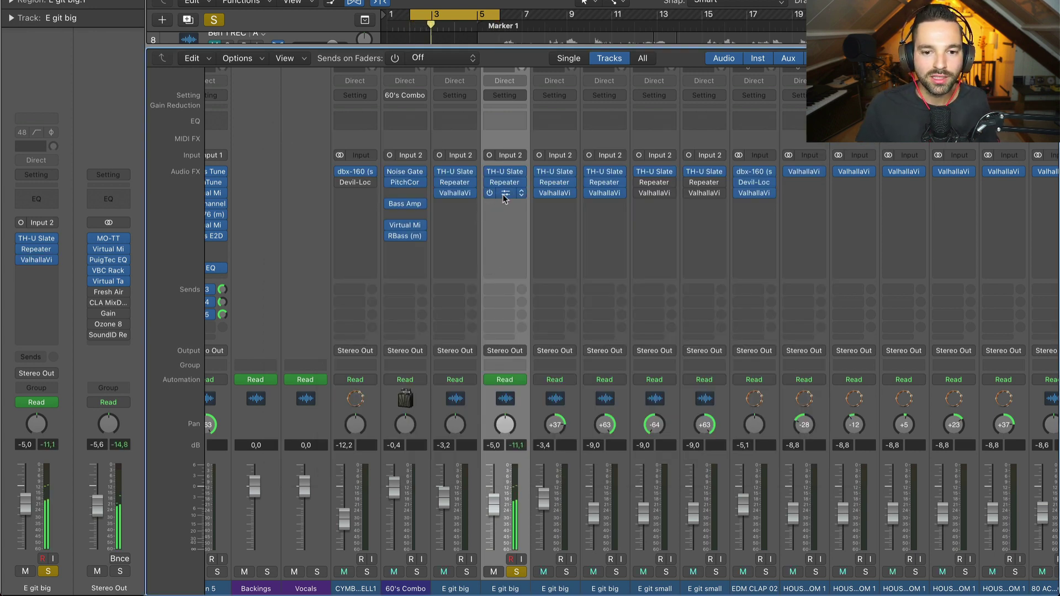
click(502, 194)
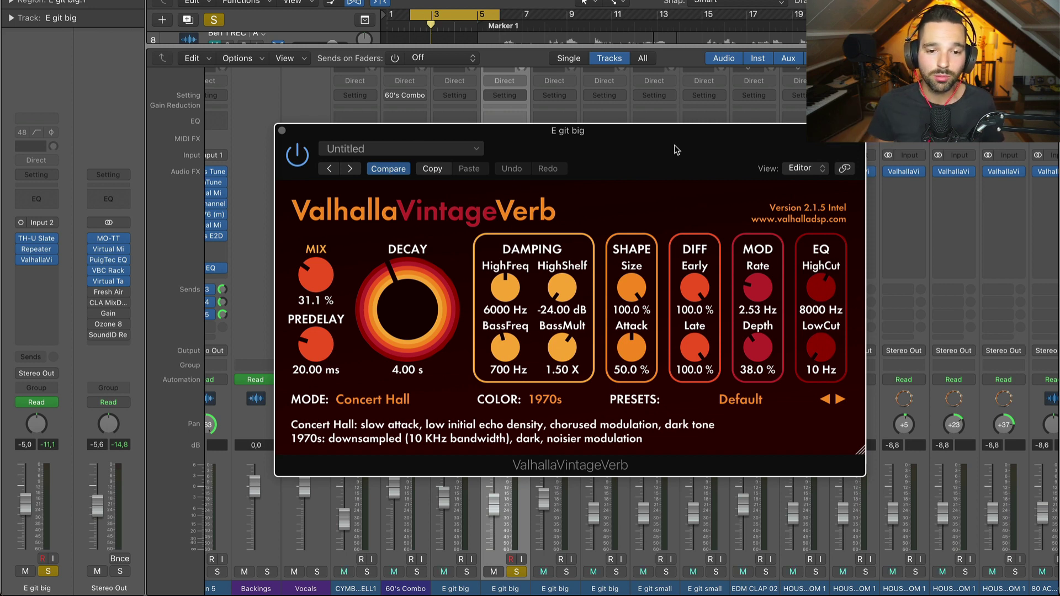
click(283, 131)
View the Valhalla DSP plug-ins available for an empty E git big insert slot, and recheck the channel's ValhallaVintageVerb settings
click(505, 226)
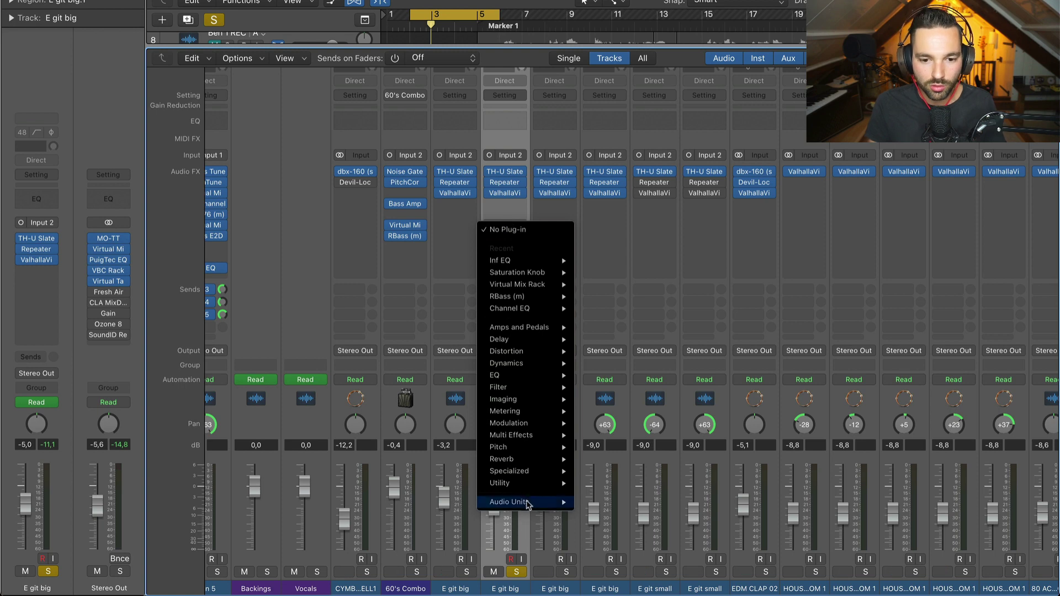
mouse_move(527, 504)
mouse_move(651, 575)
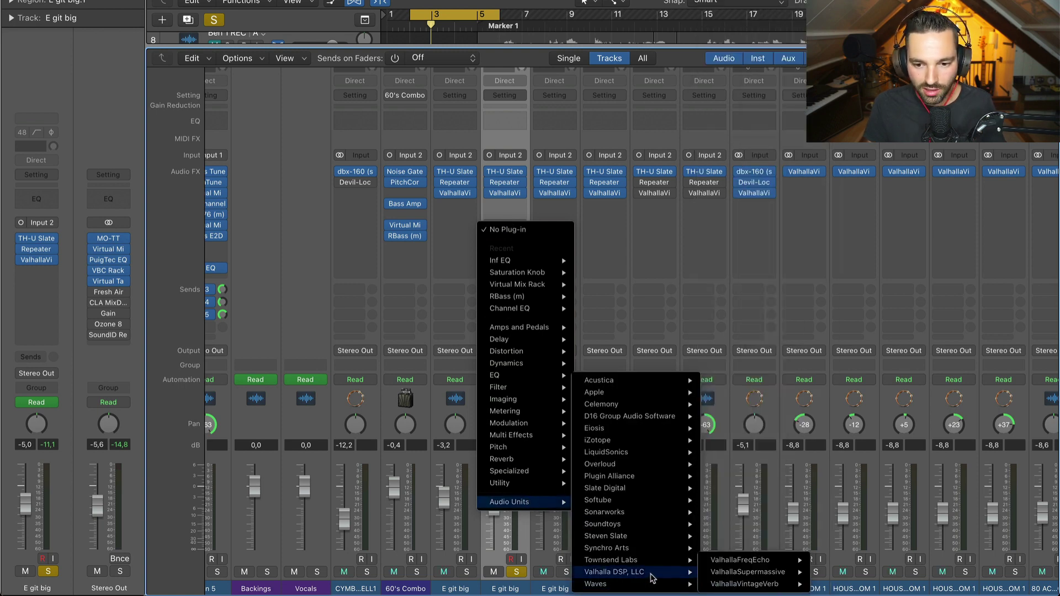
mouse_move(794, 576)
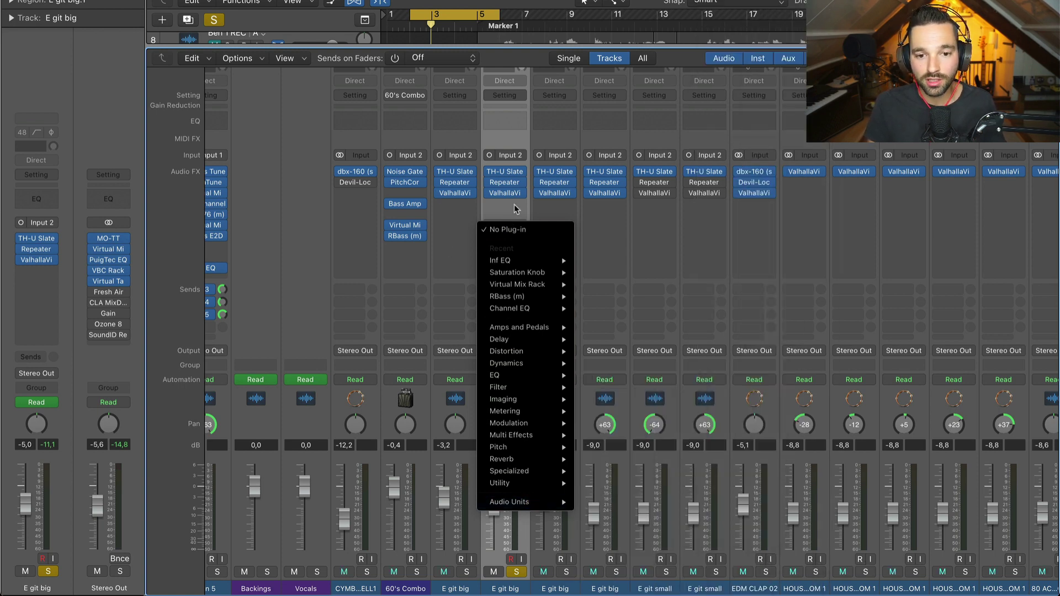
click(531, 213)
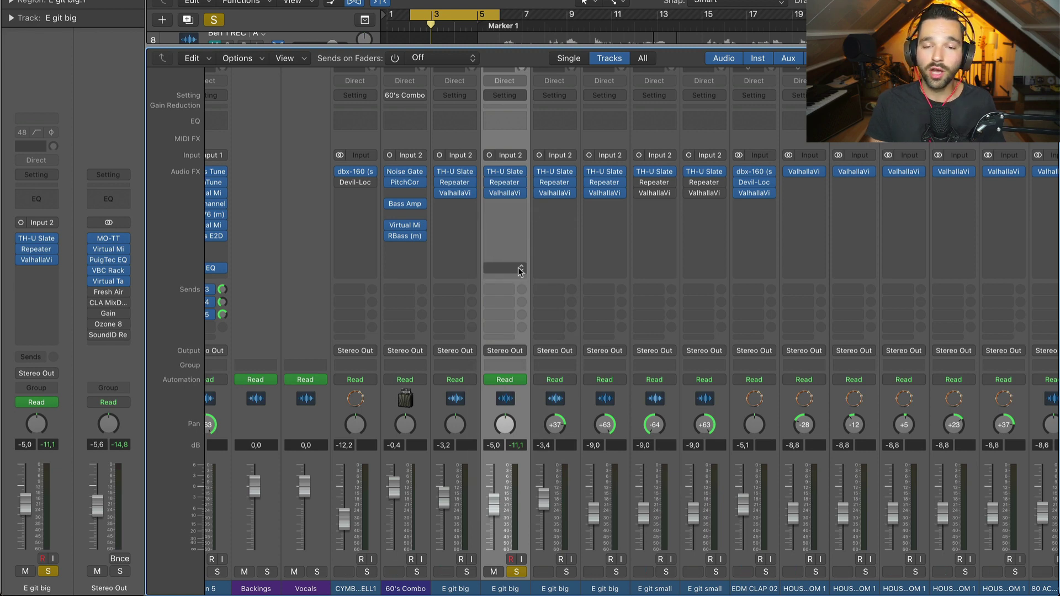
click(507, 194)
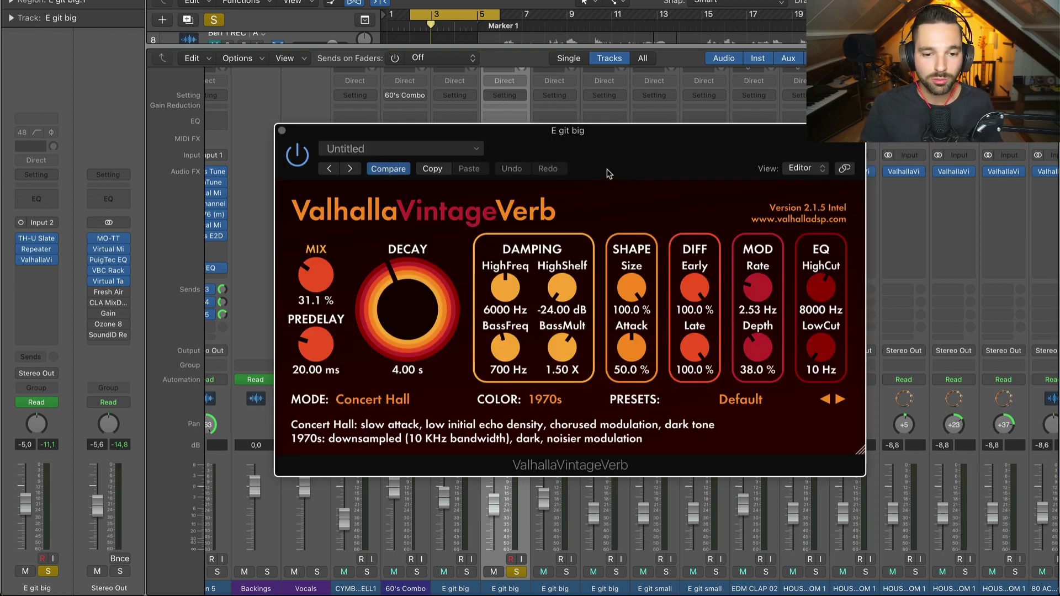
click(282, 131)
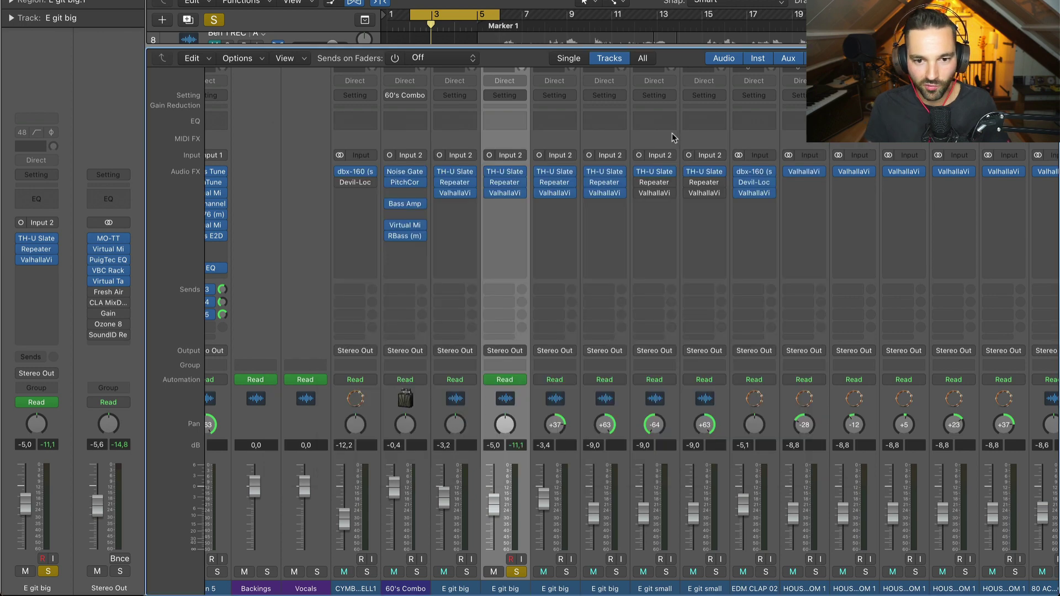
Select the Ben COMP channel with its first region as the cycle range, and turn off solo on E git big
scroll(562, 276, left, 8)
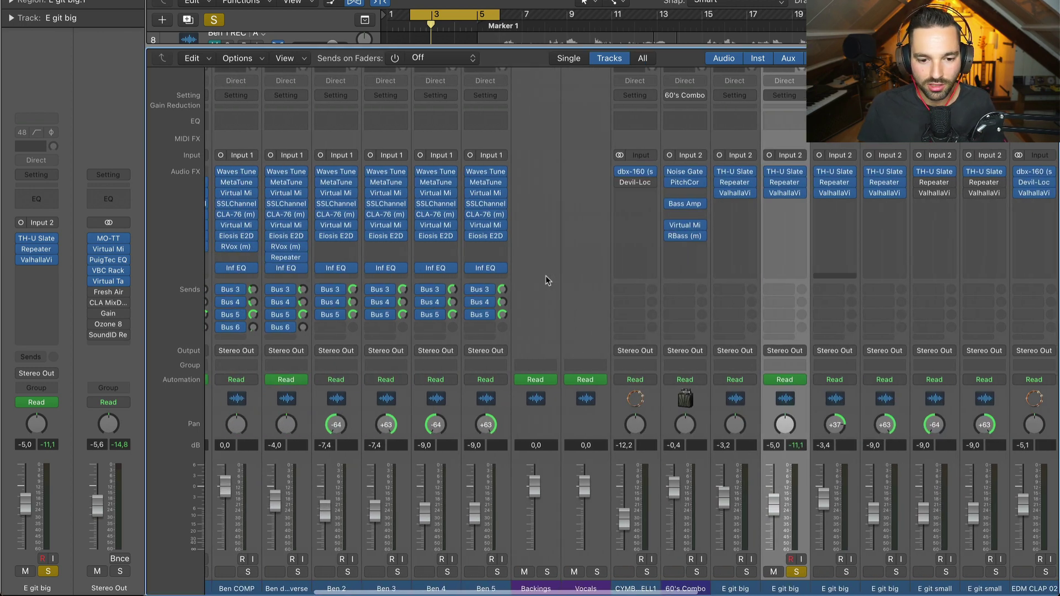
scroll(547, 273, left, 6)
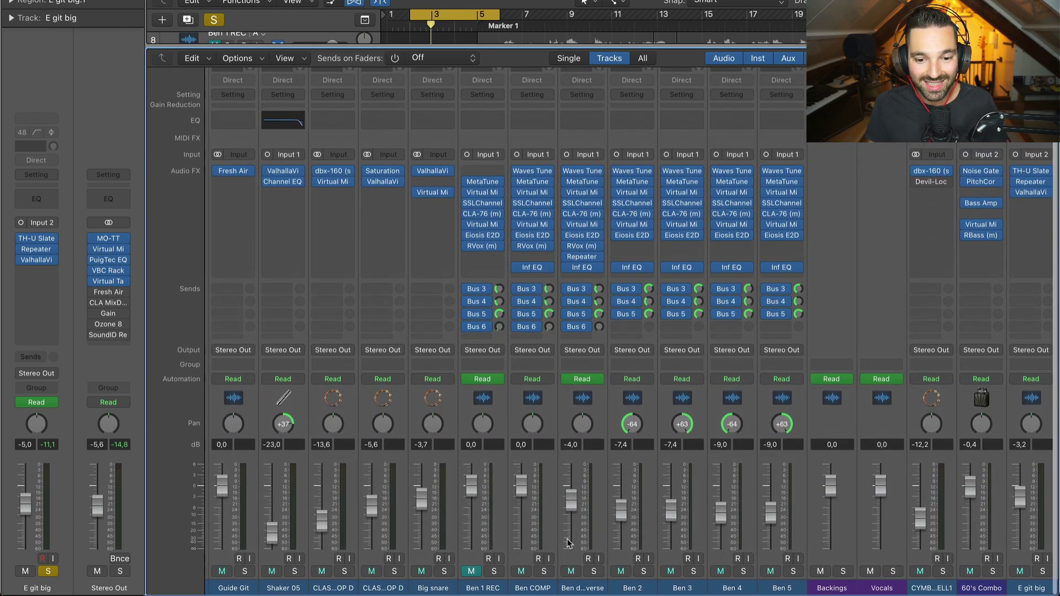
click(540, 589)
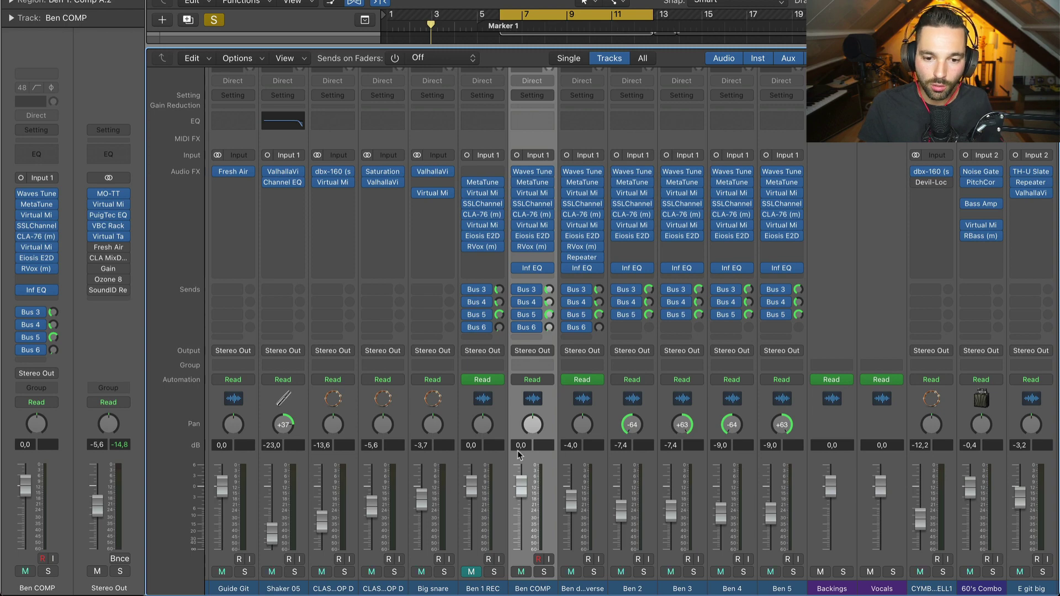
scroll(546, 450, right, 5)
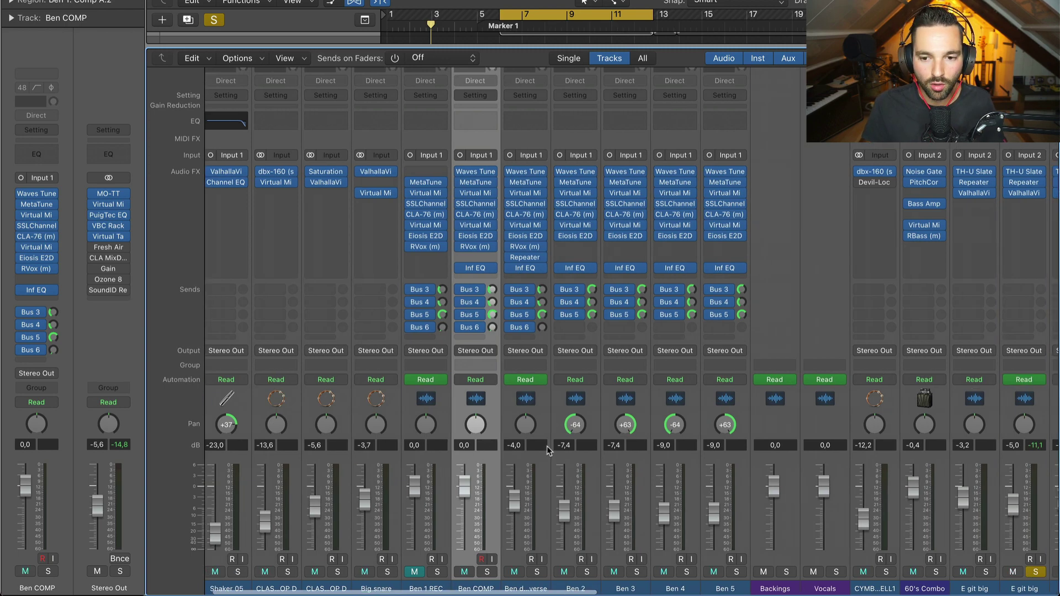
scroll(552, 448, right, 12)
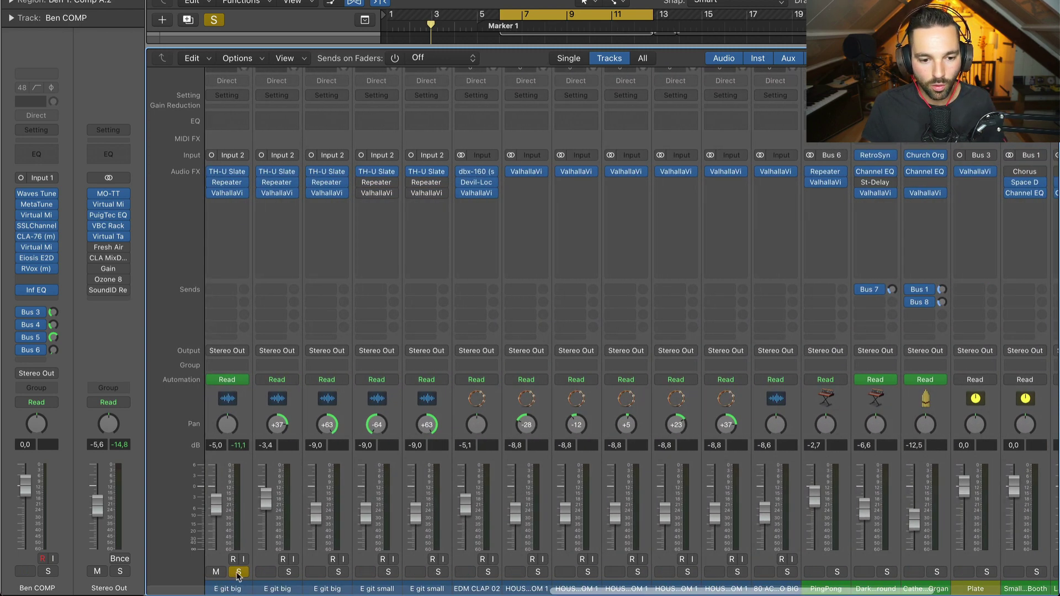
click(239, 572)
Inspect the ValhallaVintageVerb settings on the Plate aux channel fed by Bus 3
scroll(397, 584, right, 6)
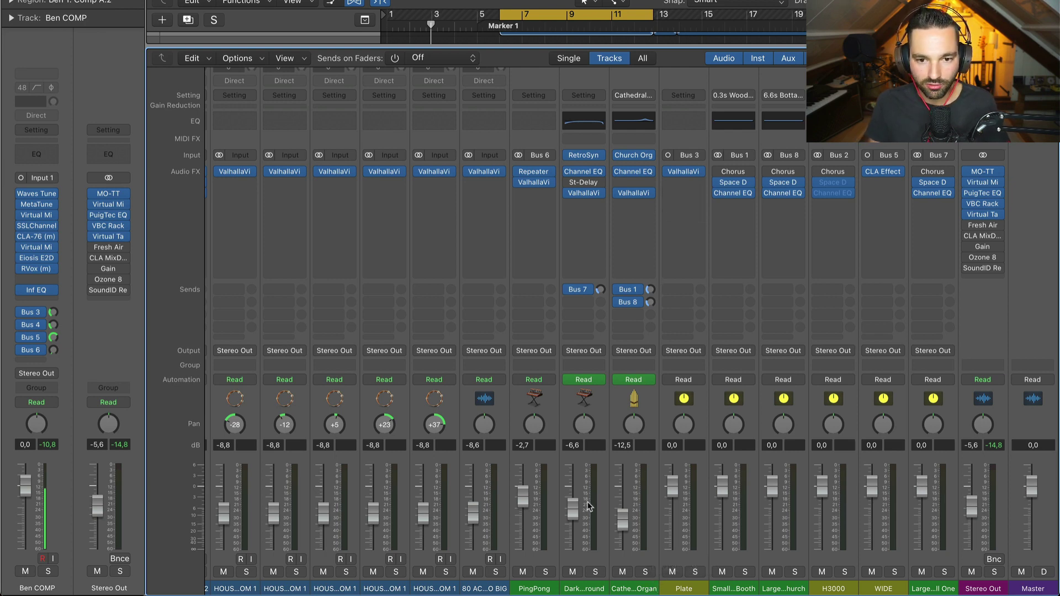
click(684, 588)
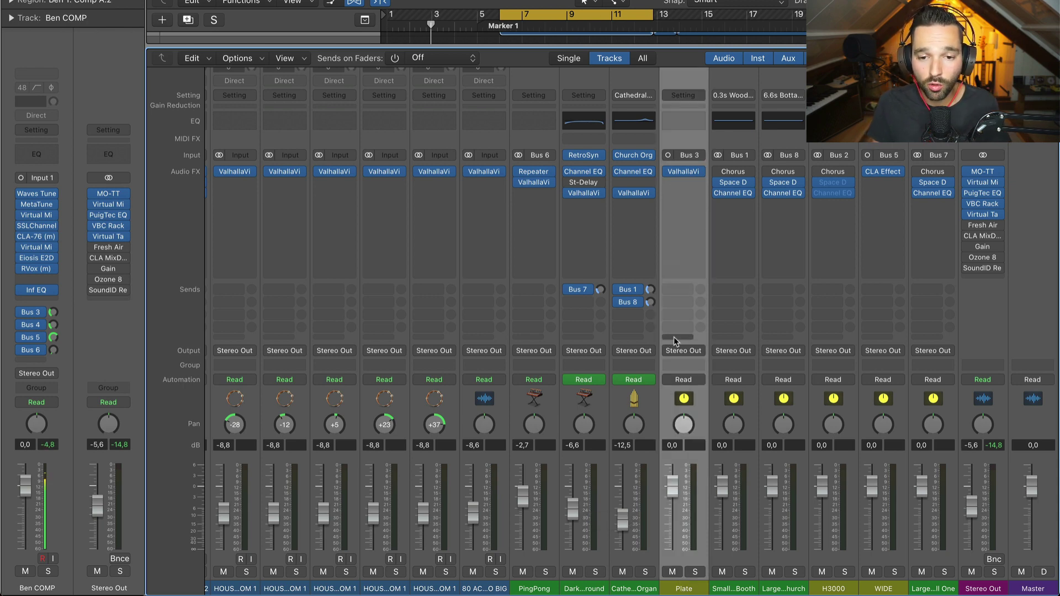
click(686, 175)
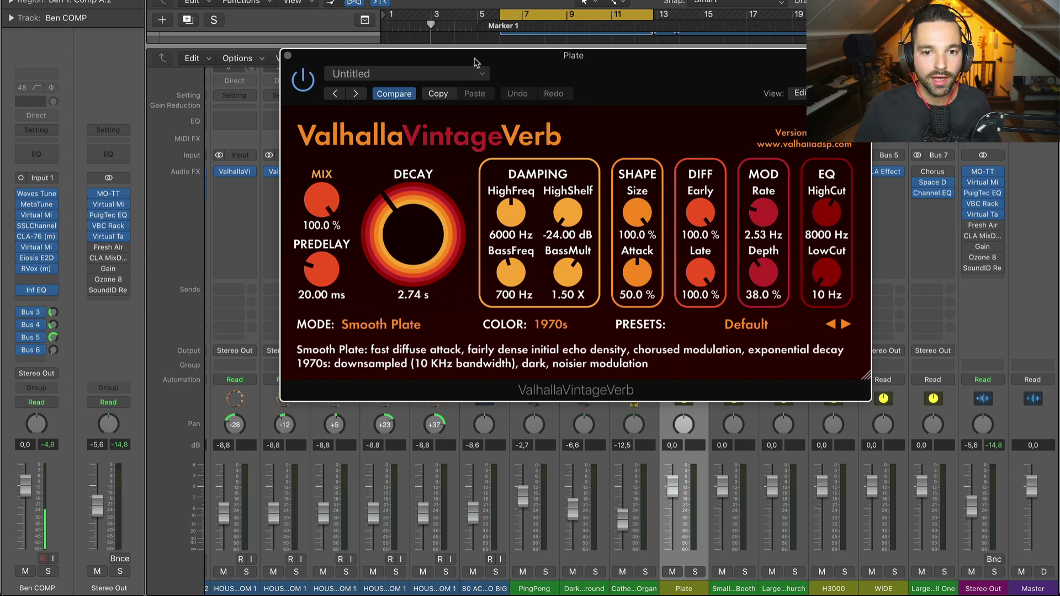
drag(532, 69, 549, 90)
Return to the arrangement, solo Ben COMP to hear the vocal with its plate reverb, and close the reverb window
key(x)
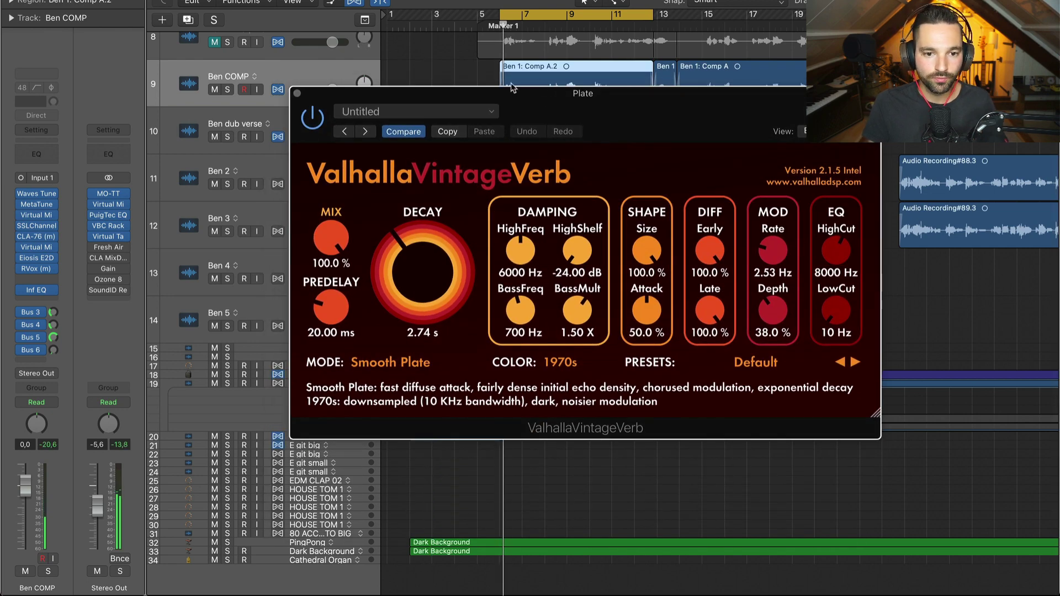
key(s)
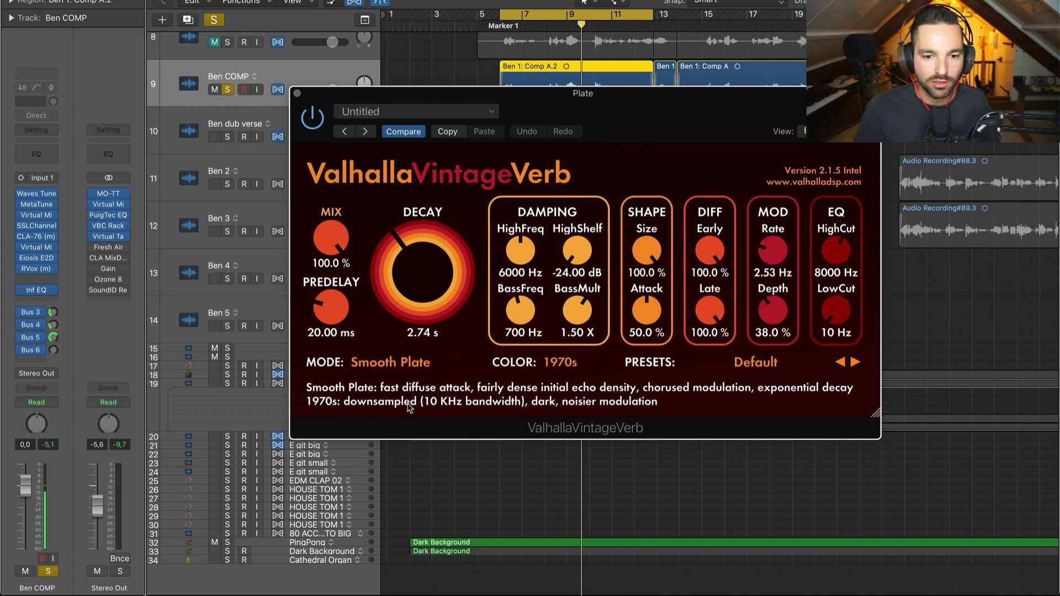
click(297, 94)
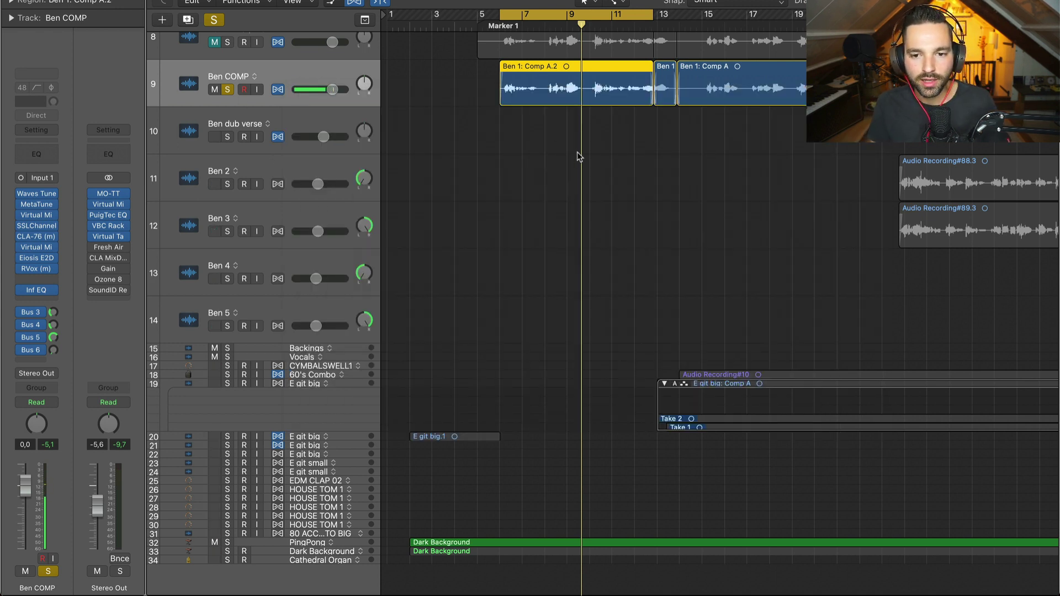
Turn off solo on Ben COMP and play the Ben 1: Comp A.2 region within the full mix
scroll(575, 156, right, 5)
scroll(518, 149, left, 1)
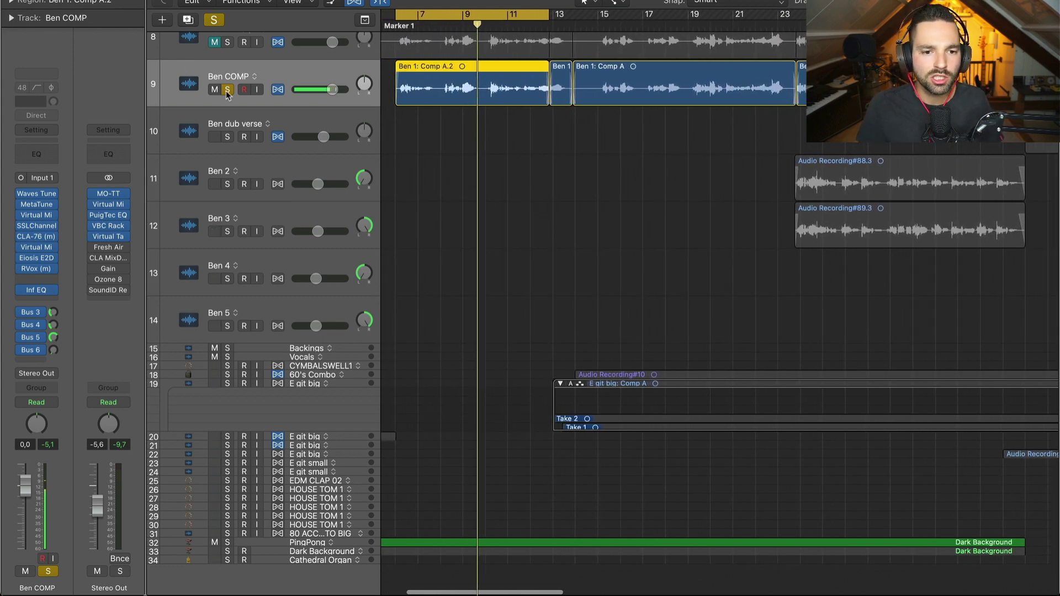
click(228, 91)
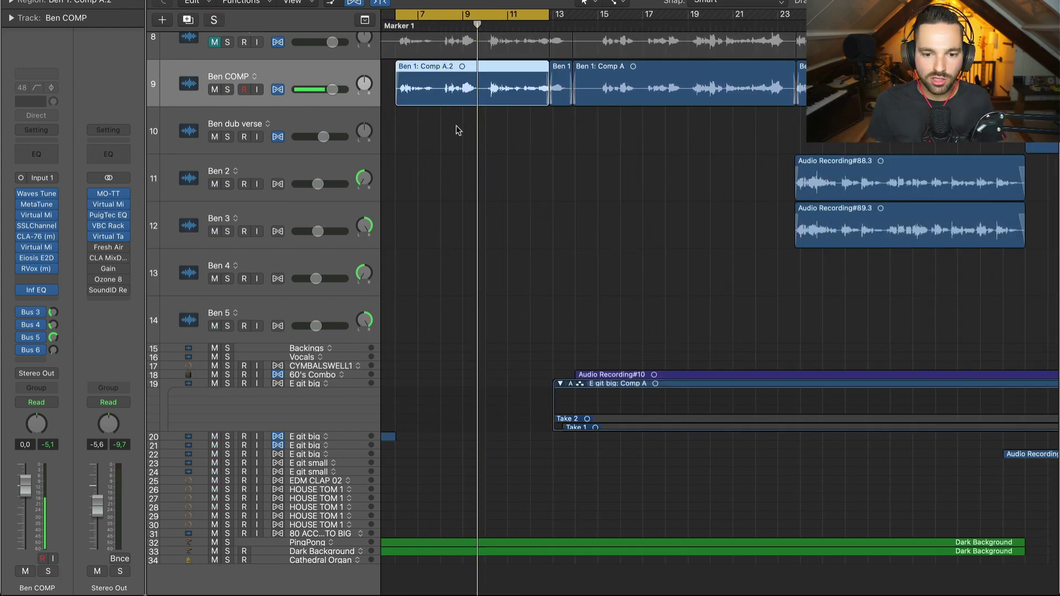
scroll(463, 99, left, 4)
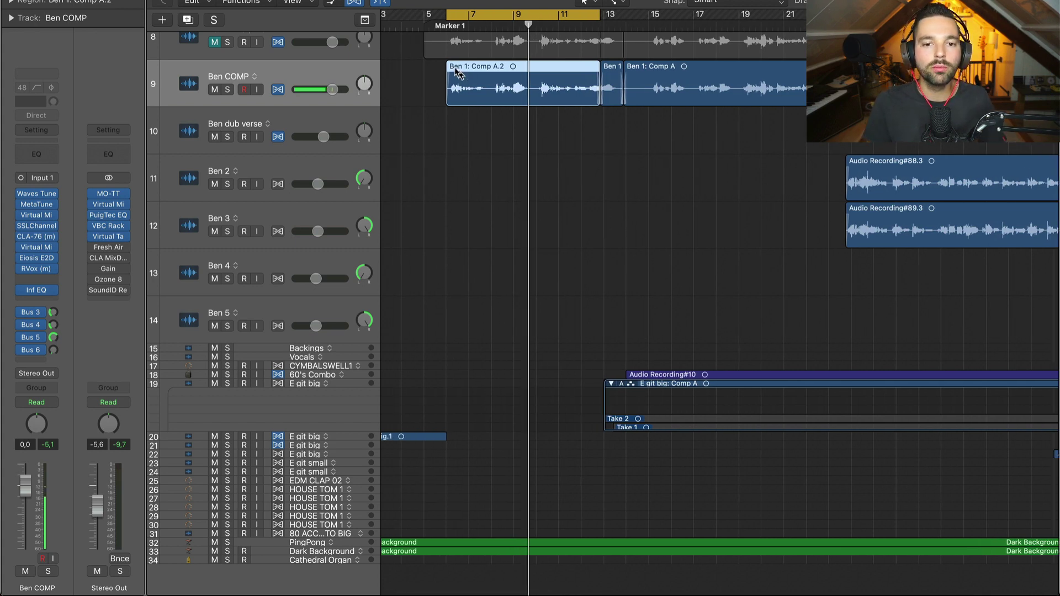
key(space)
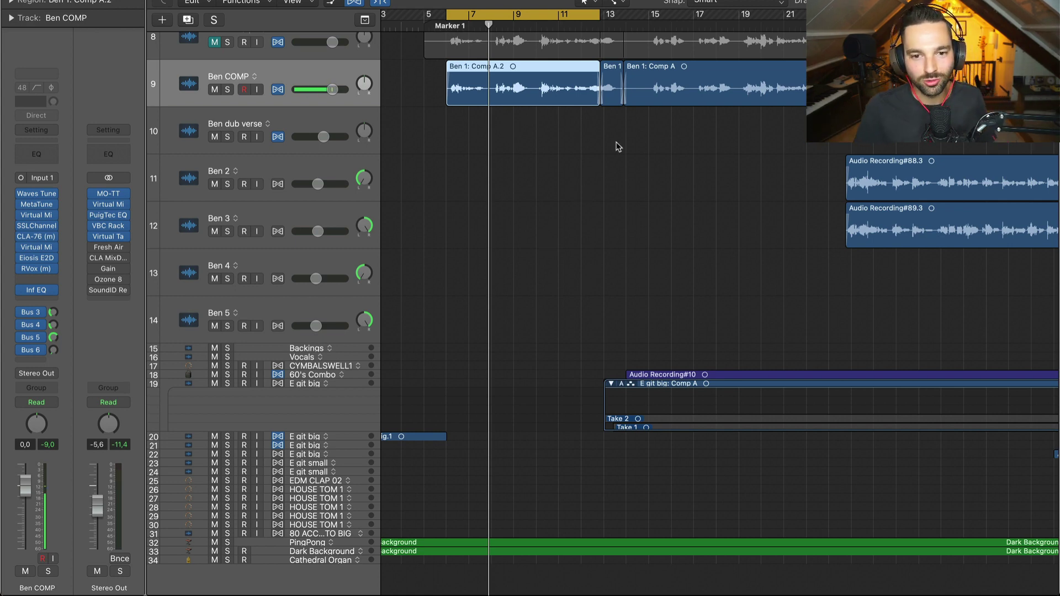
click(459, 28)
key(space)
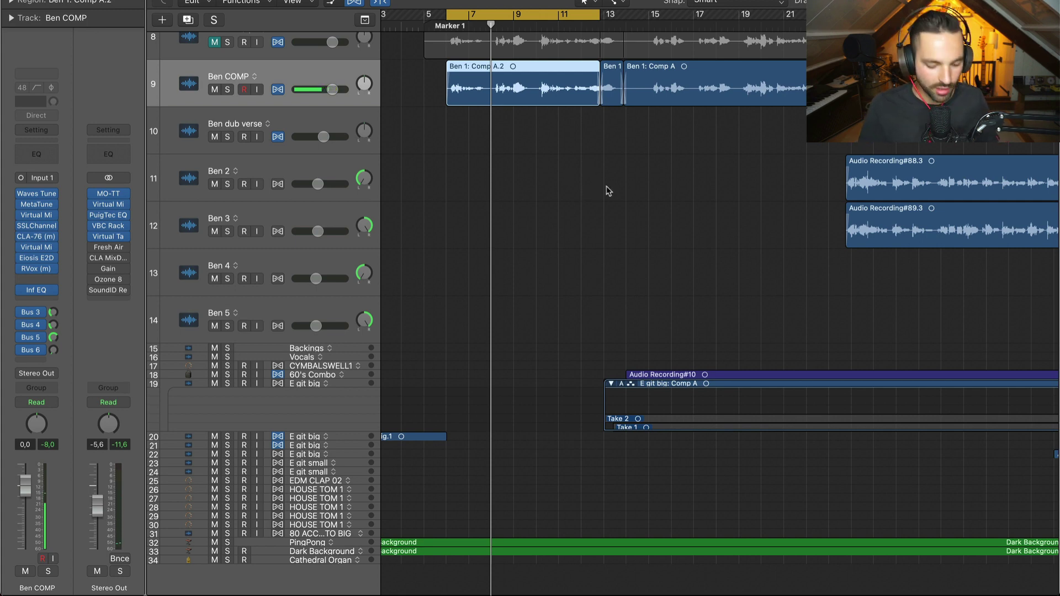
Play the full mix from just before bar 33 through the section where the Ben 2 to Ben 5 backing vocals enter
scroll(776, 199, down, 6)
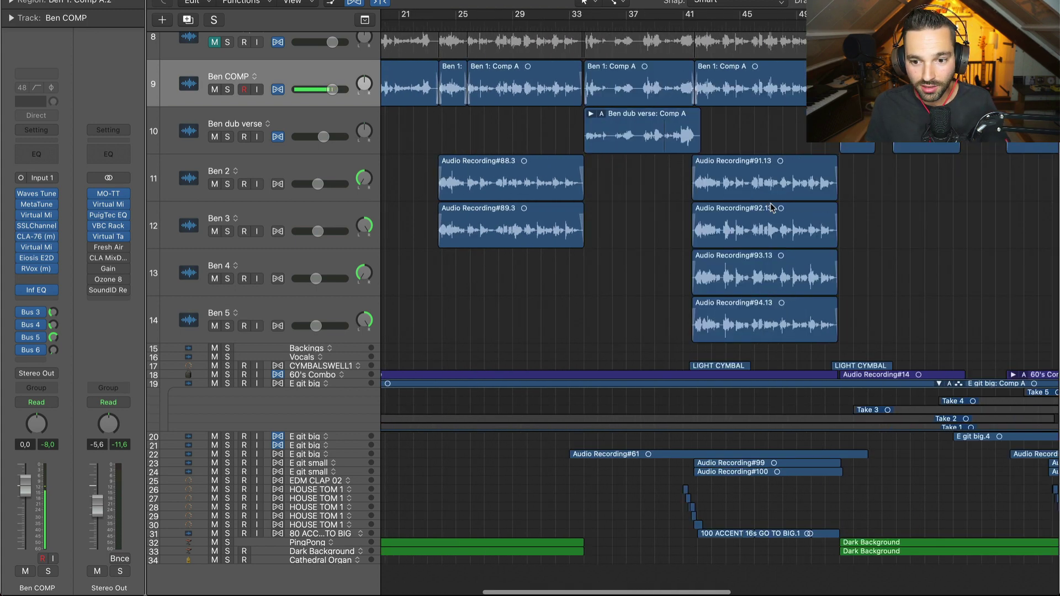
scroll(785, 203, up, 6)
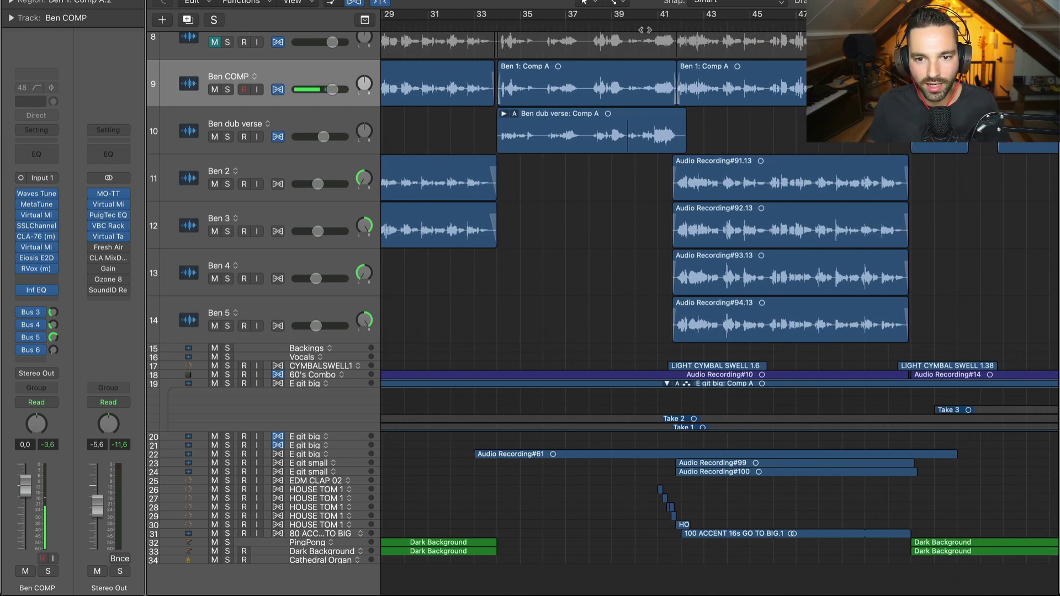
click(645, 30)
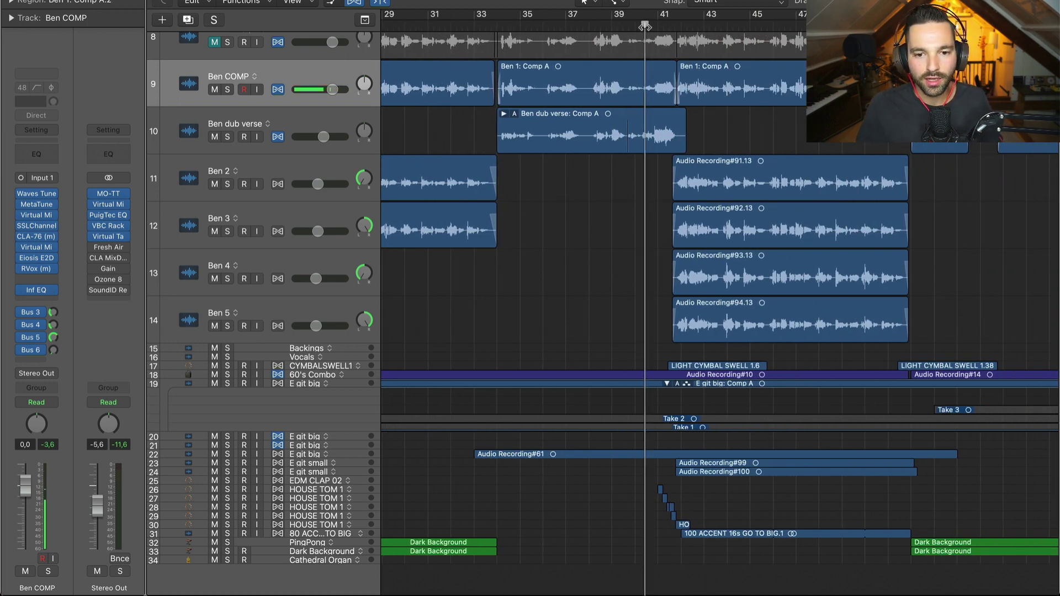
drag(645, 26, 496, 27)
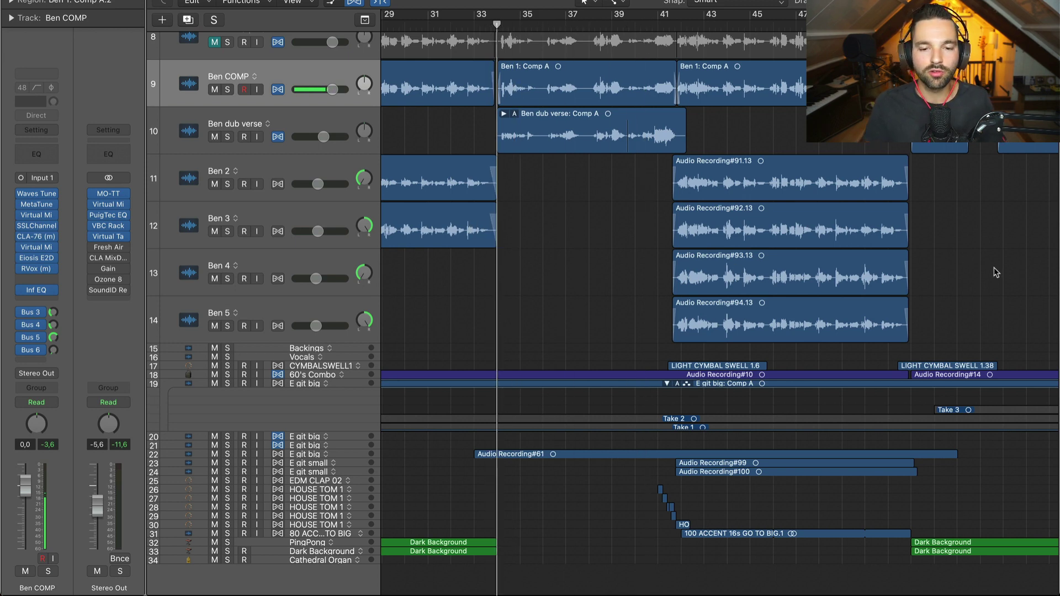
click(471, 25)
key(space)
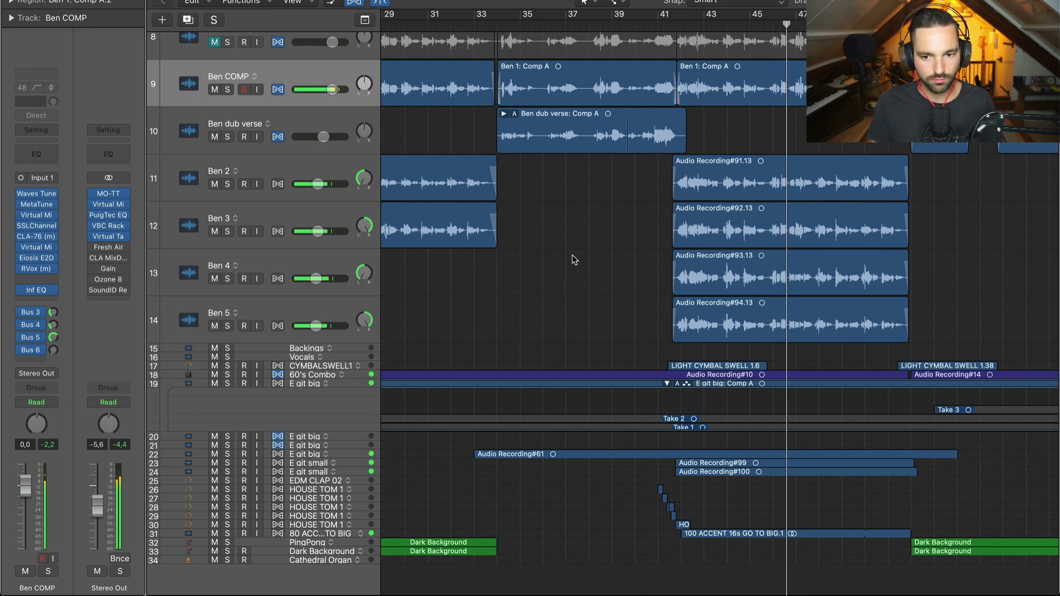
scroll(575, 258, right, 3)
scroll(575, 258, right, 2)
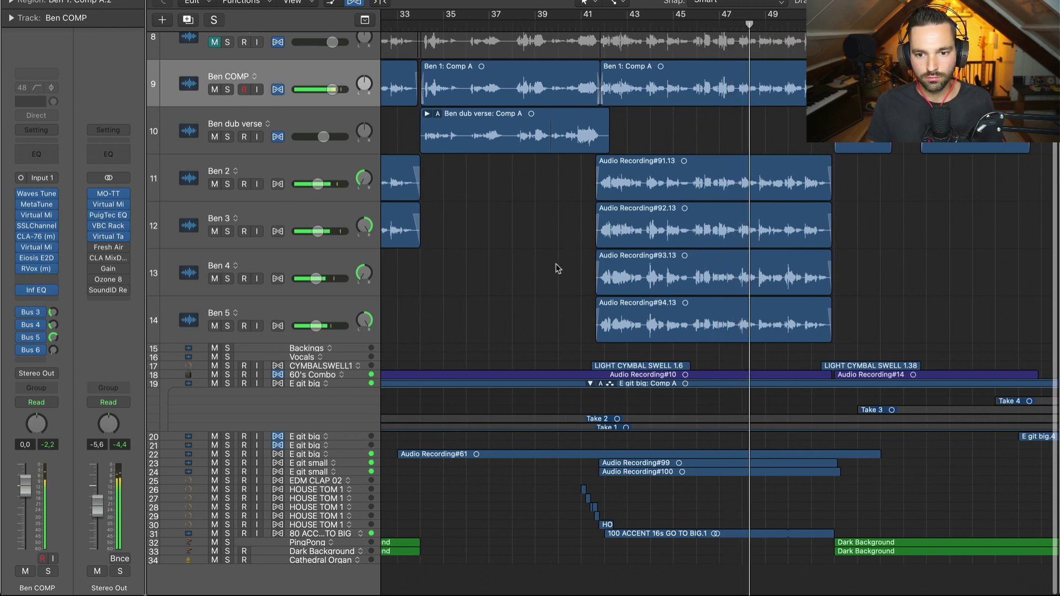
scroll(556, 267, right, 2)
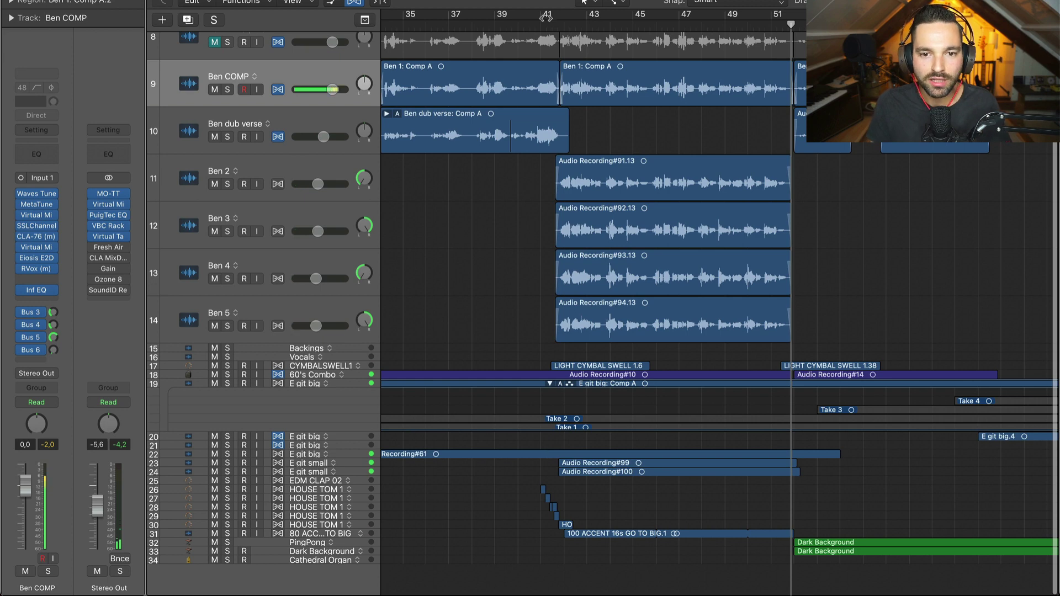
Move the playhead to bar 41 and select the tom fill regions on the five HOUSE TOM 1 tracks
key(space)
key(super+Right)
key(super+Right)
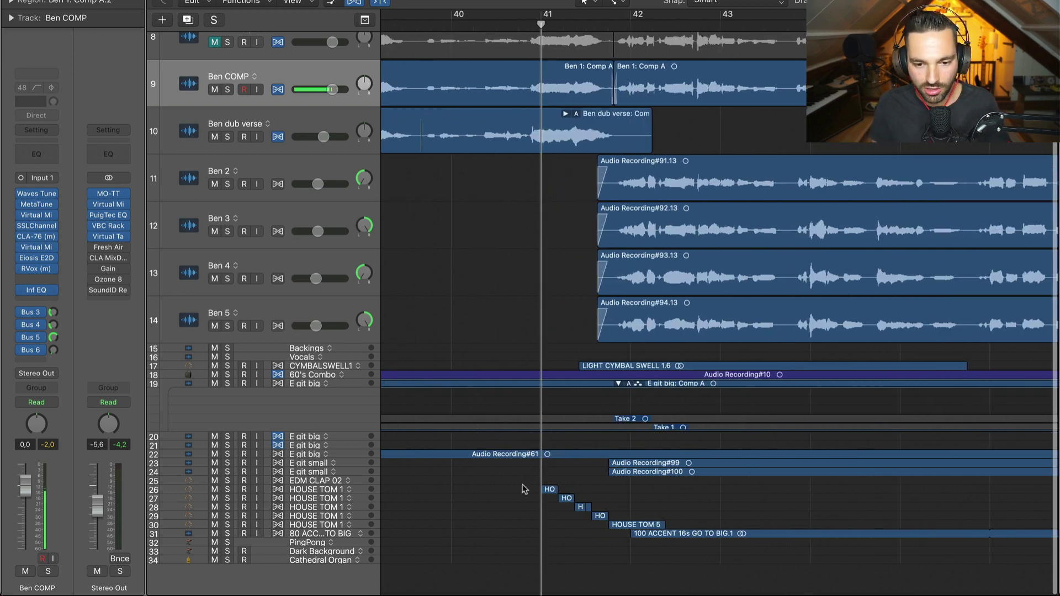
key(super+Right)
key(super+Right)
key(super+Down)
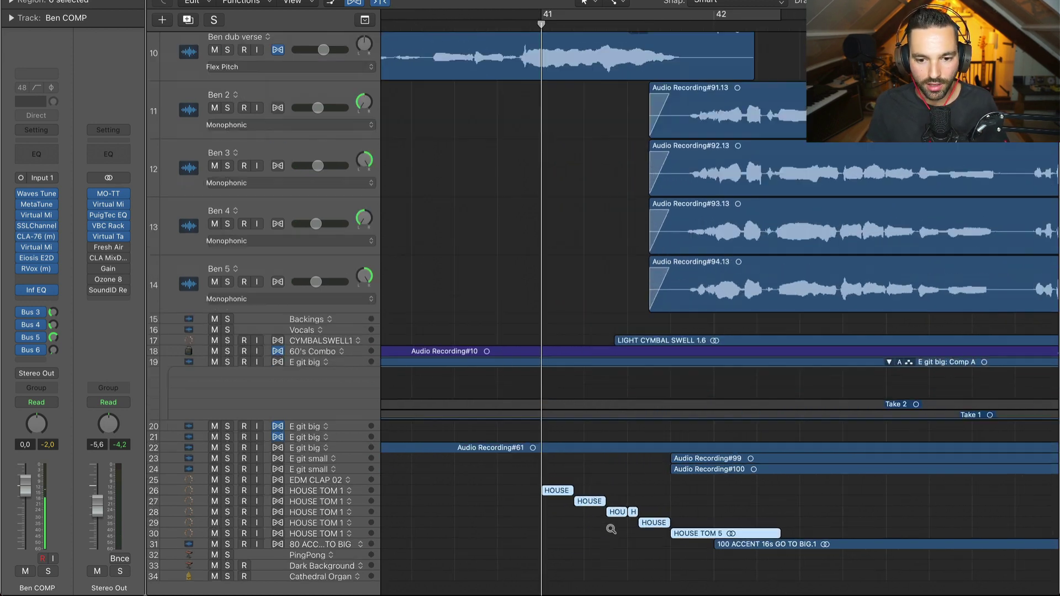
key(super+Down)
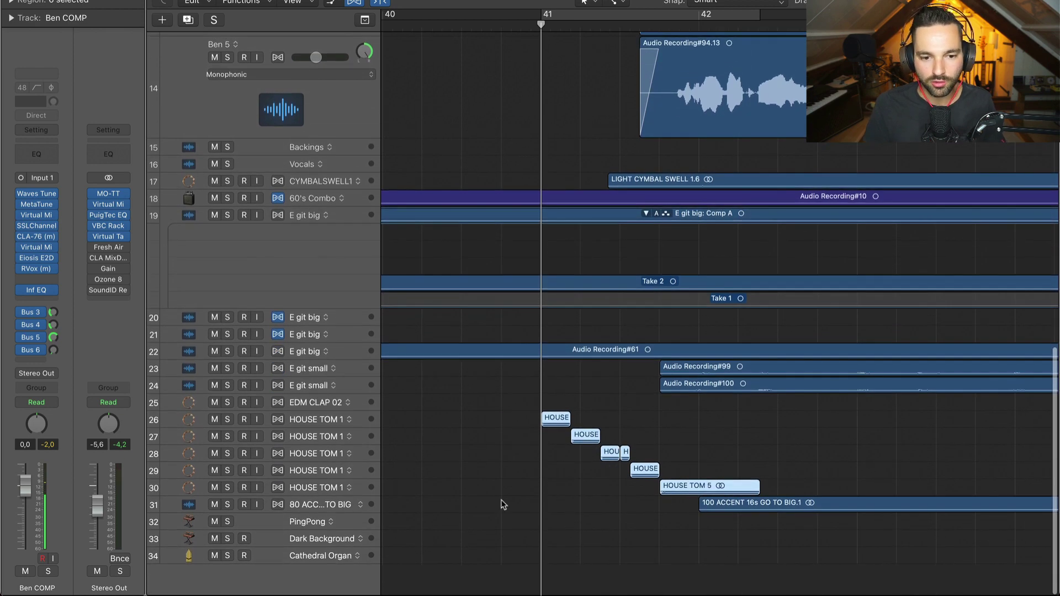
Select the five HOUSE TOM 1 tracks, 26 to 30, and solo them together
click(325, 422)
shift+click(325, 491)
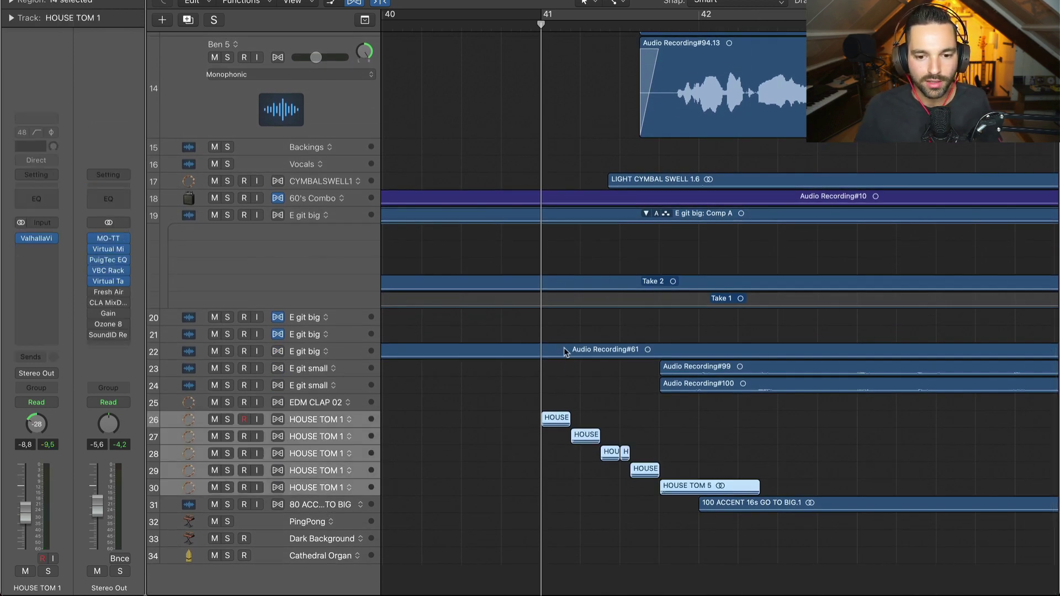
key(s)
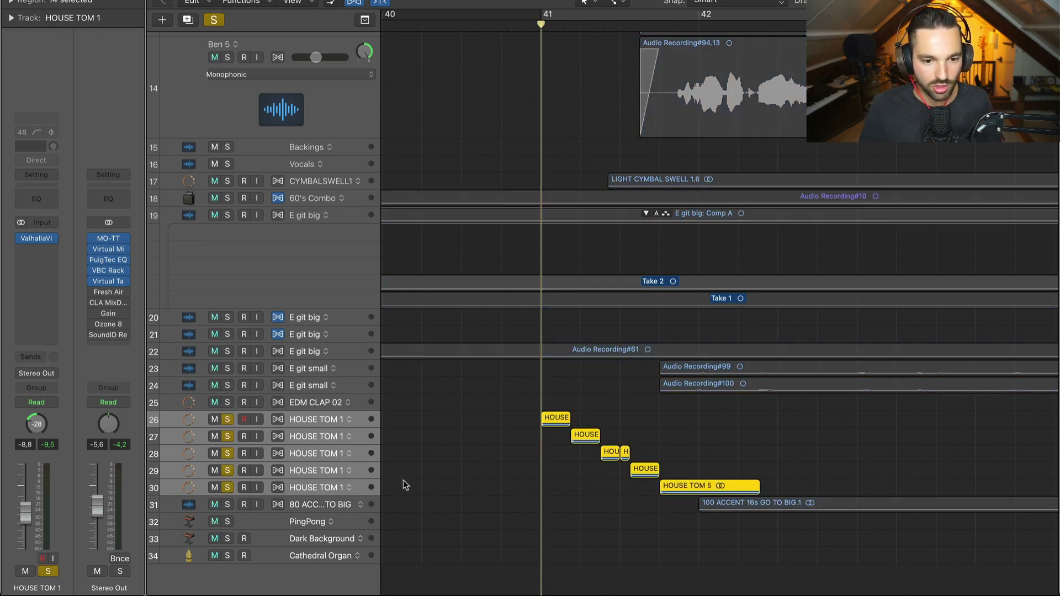
Play the soloed toms in a cycle range from bar 41 to the end of the HOUSE TOM 5 region
key(space)
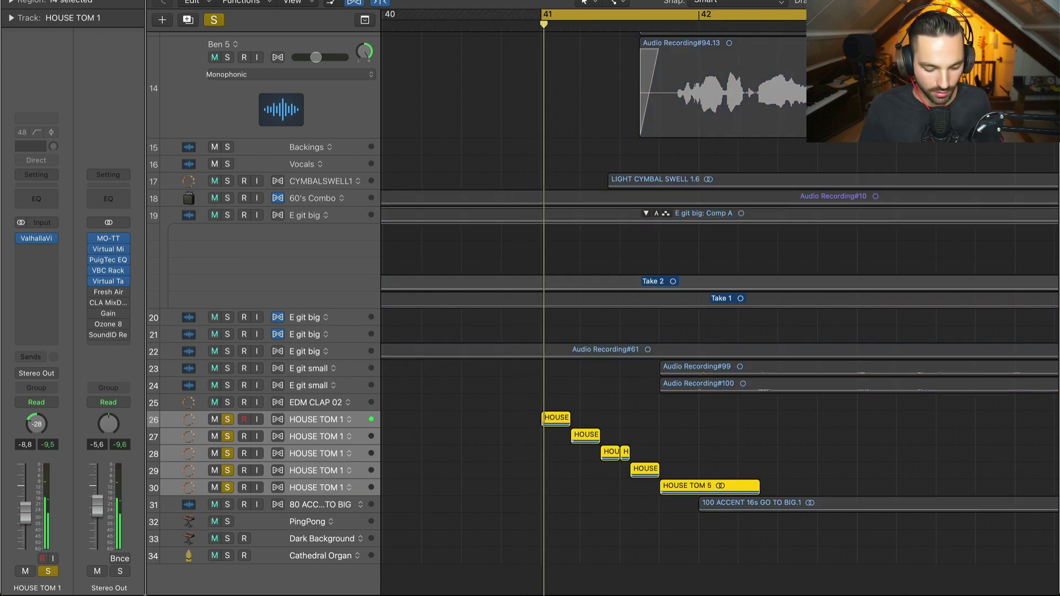
key(c)
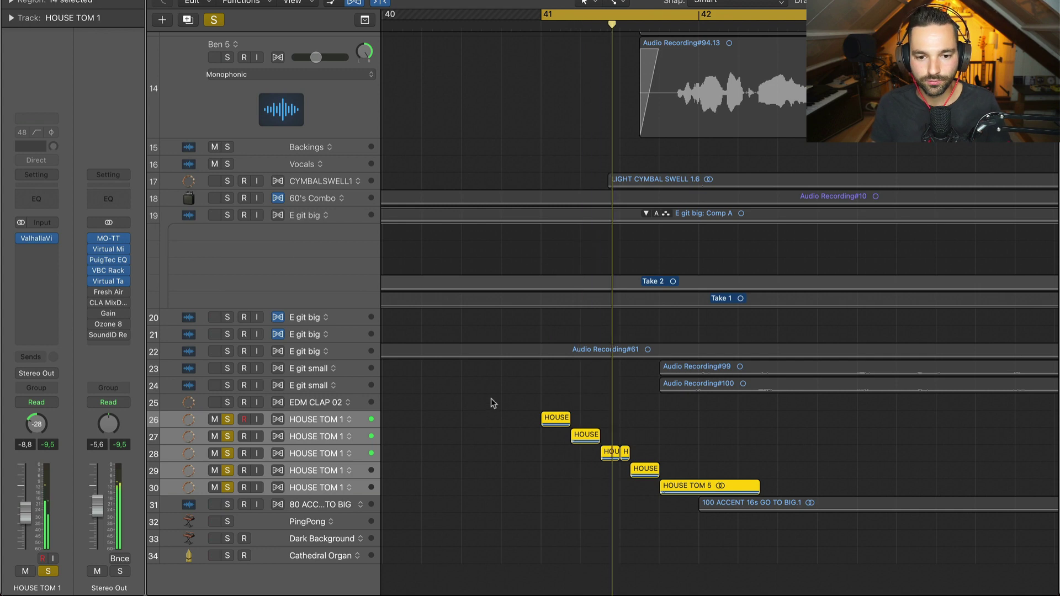
drag(495, 399, 665, 507)
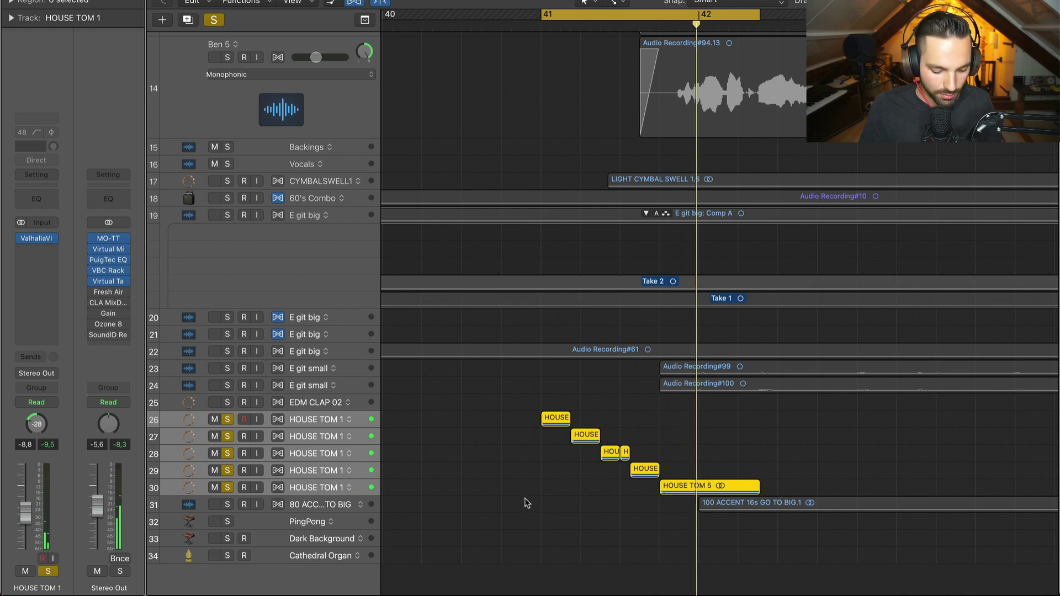
Inspect the ValhallaVintageVerb settings on the first HOUSE TOM 1 channel in the mixer, and close the reverb window
key(x)
scroll(402, 406, left, 5)
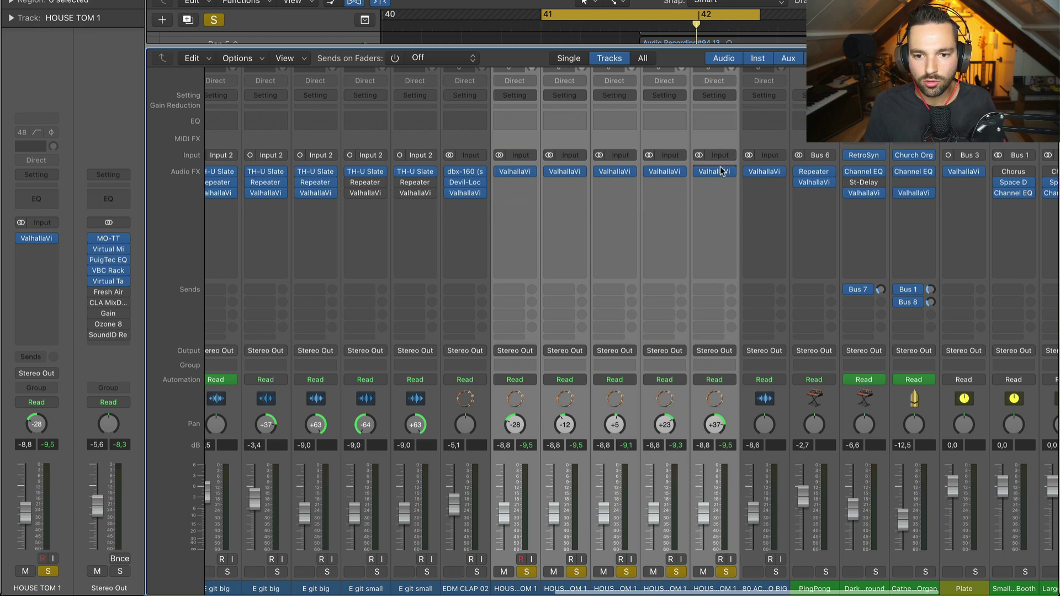
click(516, 172)
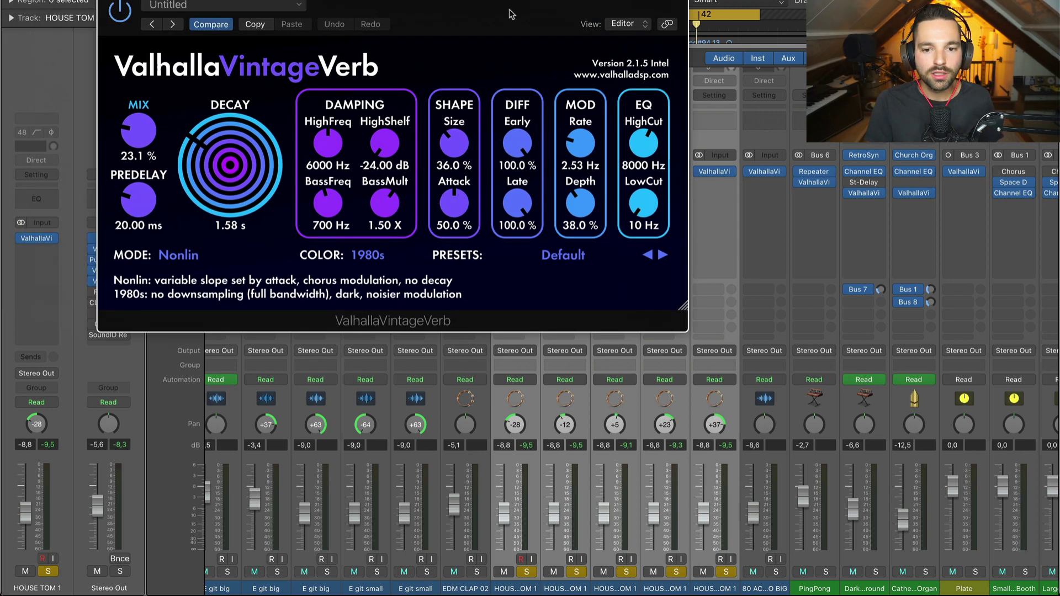
drag(511, 14, 624, 83)
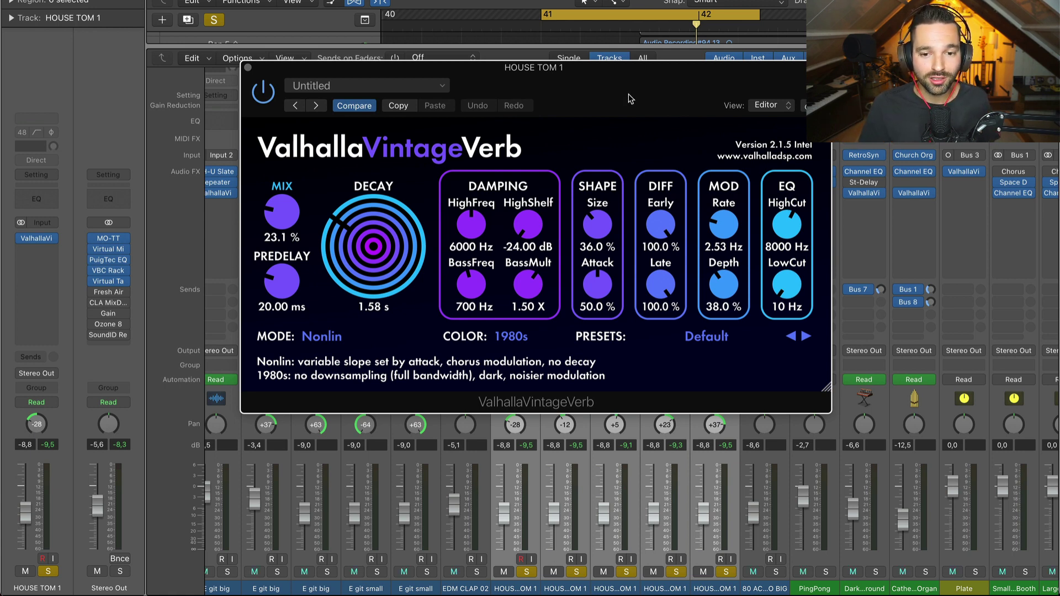
click(248, 67)
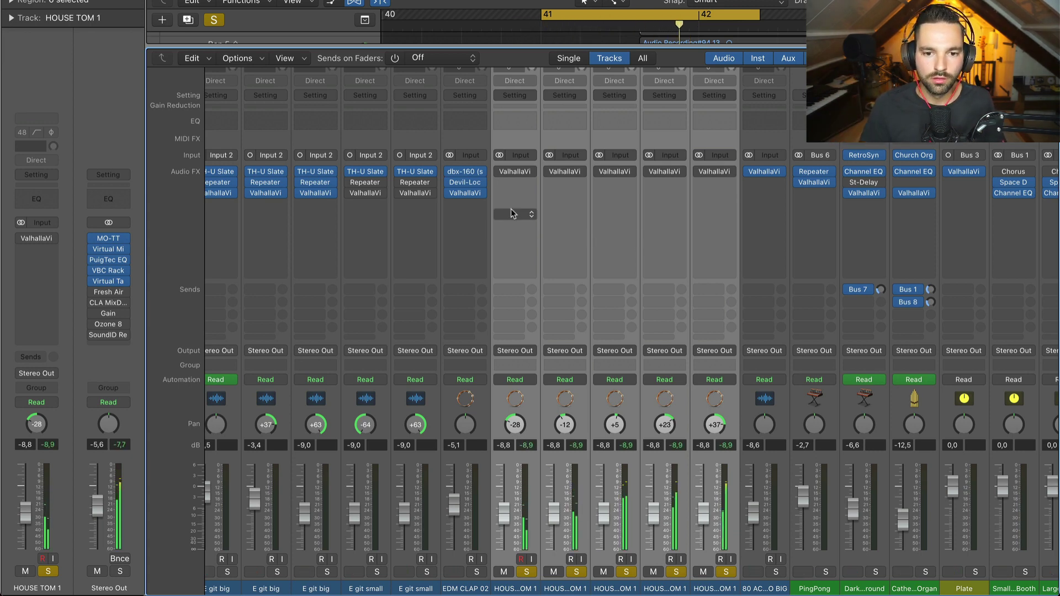
Re-enable ValhallaVintageVerb on the HOUSE TOM 1 channels for comparison and review the reverb settings once more
click(498, 171)
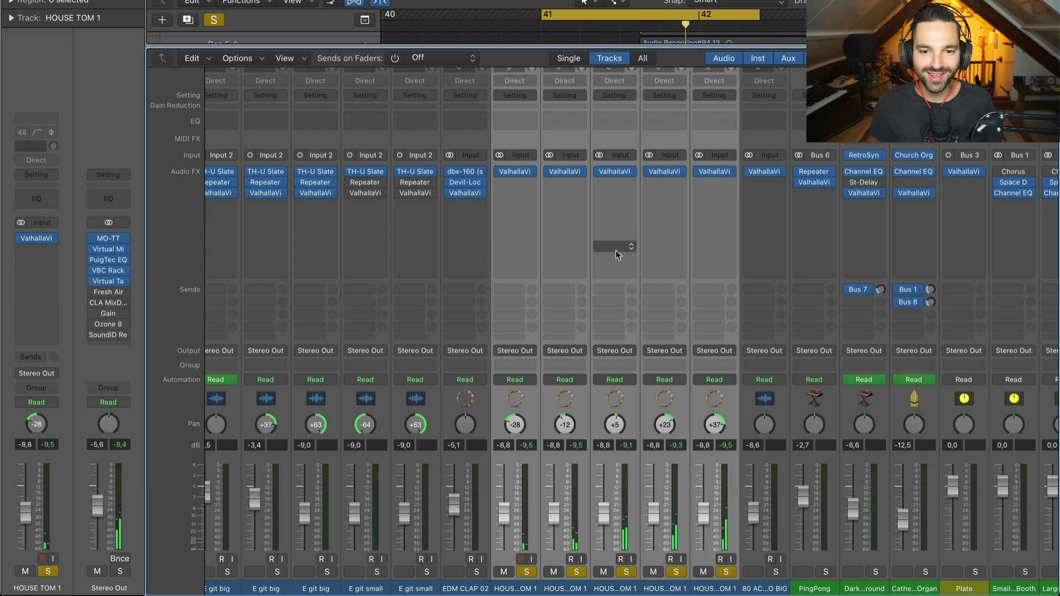
click(517, 172)
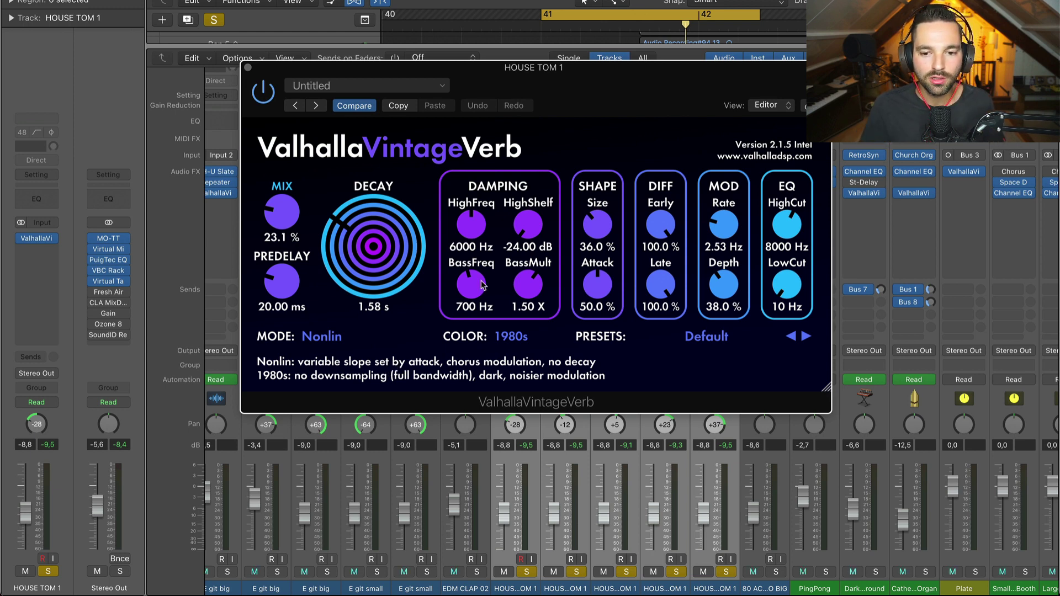
click(248, 68)
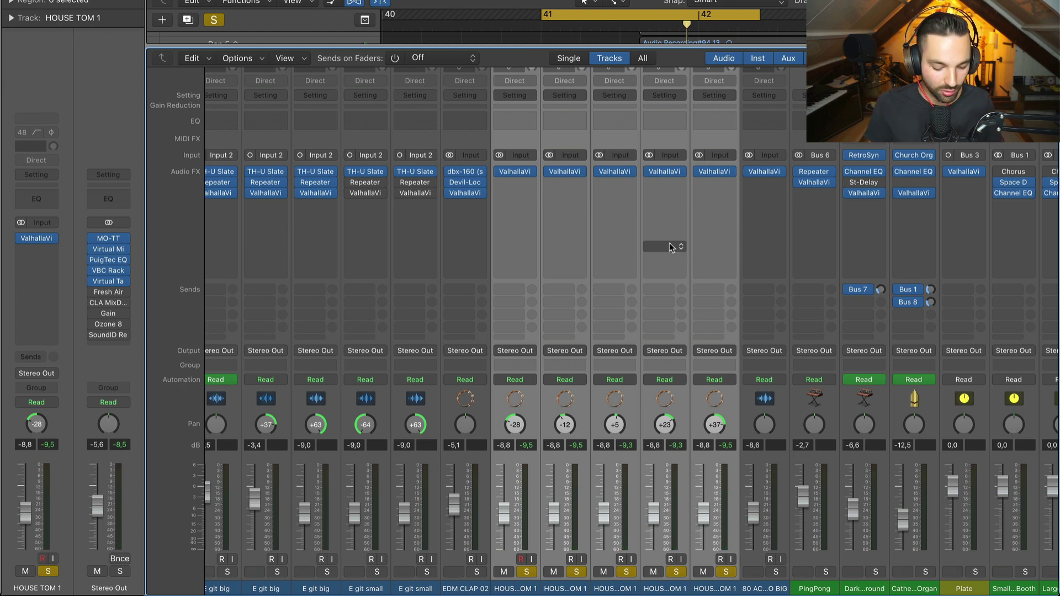
Turn off solo on the HOUSE TOM 1 channels and return from the mixer to the arrangement
key(s)
scroll(587, 194, left, 4)
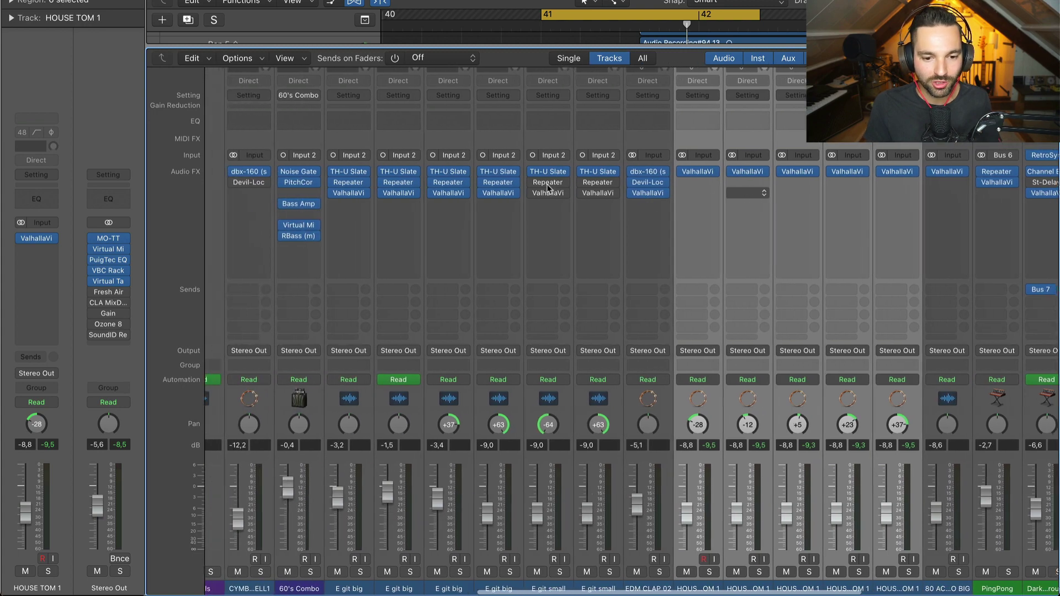
scroll(548, 188, left, 15)
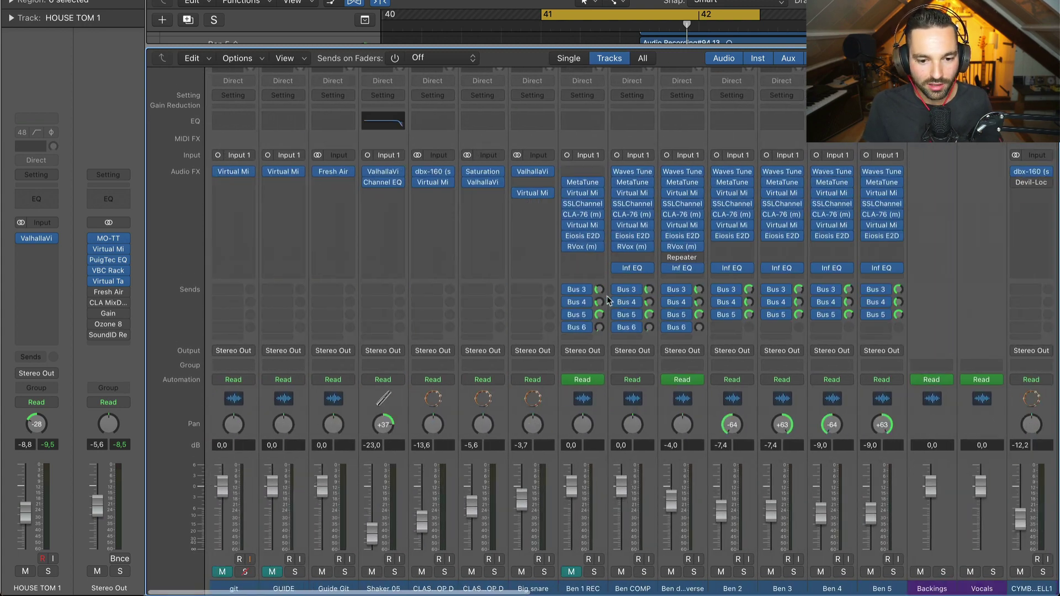
key(x)
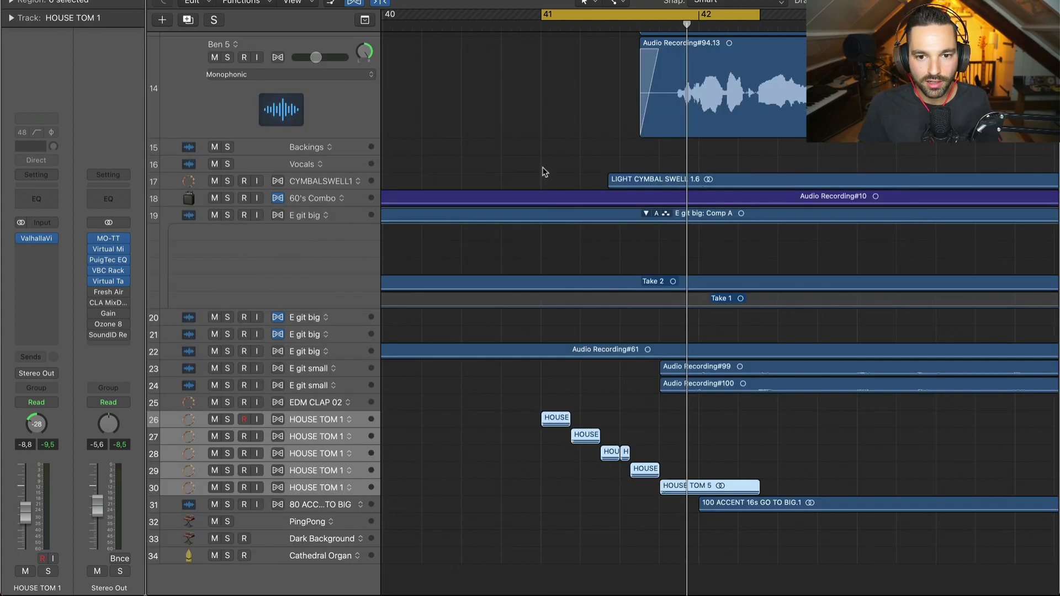
Set the cycle range to the Audio Recording#94.13 region on Ben 5 and play it within the full mix
key(c)
click(639, 26)
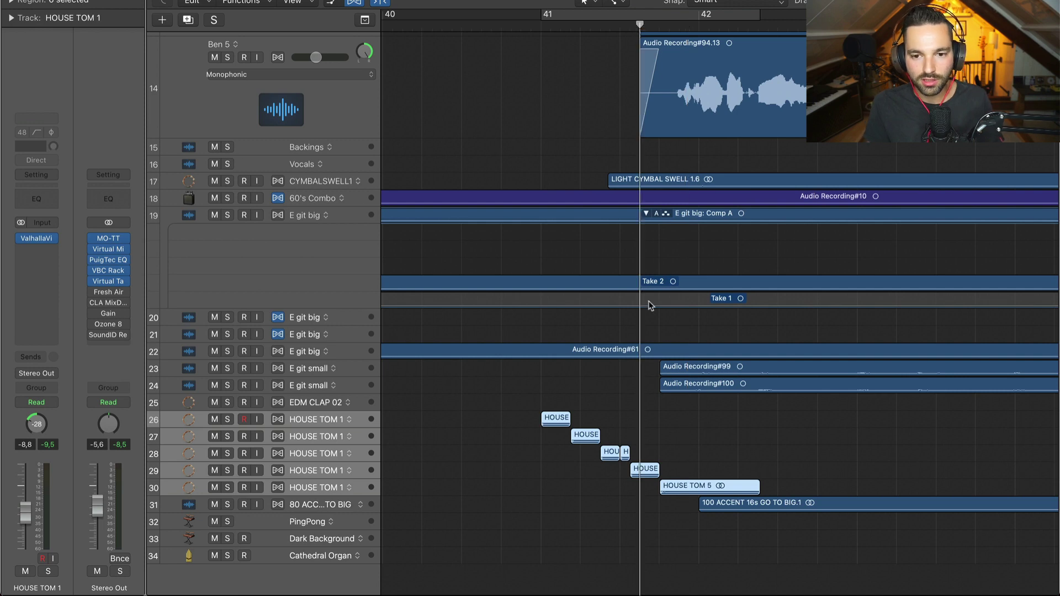
click(740, 110)
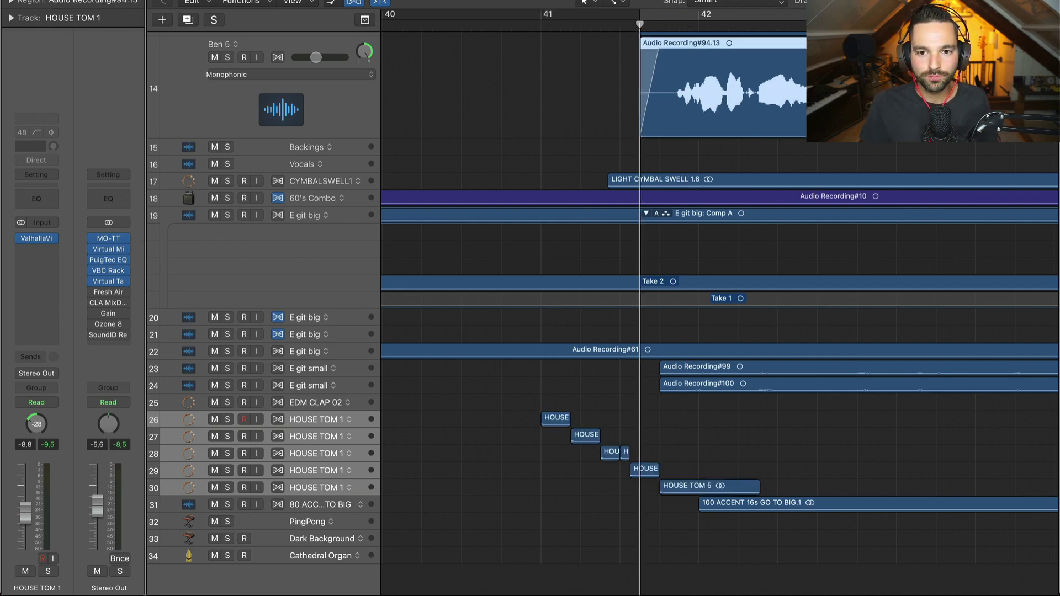
key(cmd+u)
key(space)
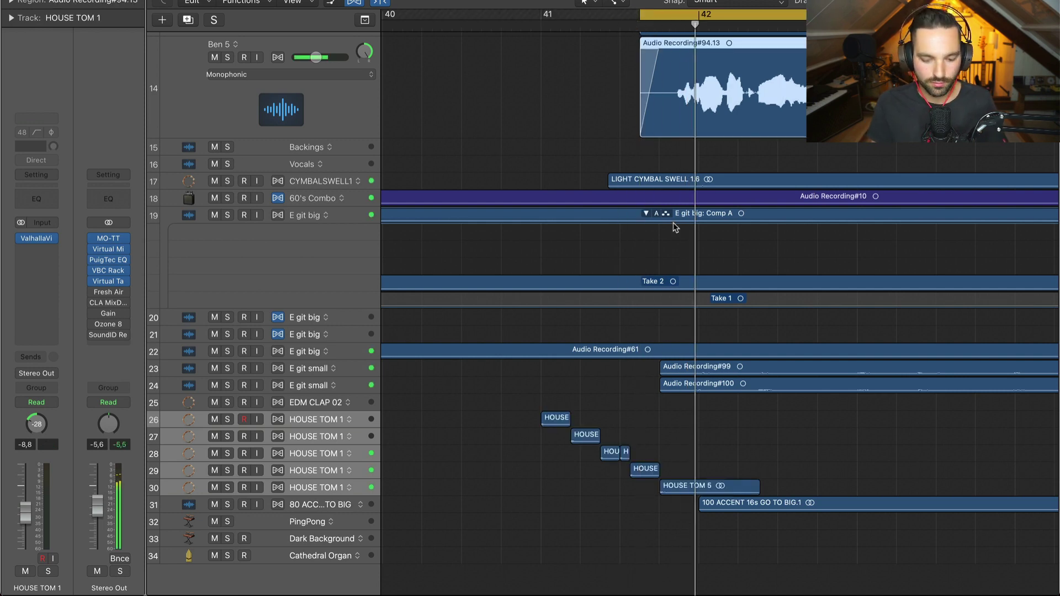
Solo the Big snare channel and the clap channel beside it that carries Saturation and ValhallaVintageVerb in the mixer
key(x)
scroll(540, 472, left, 10)
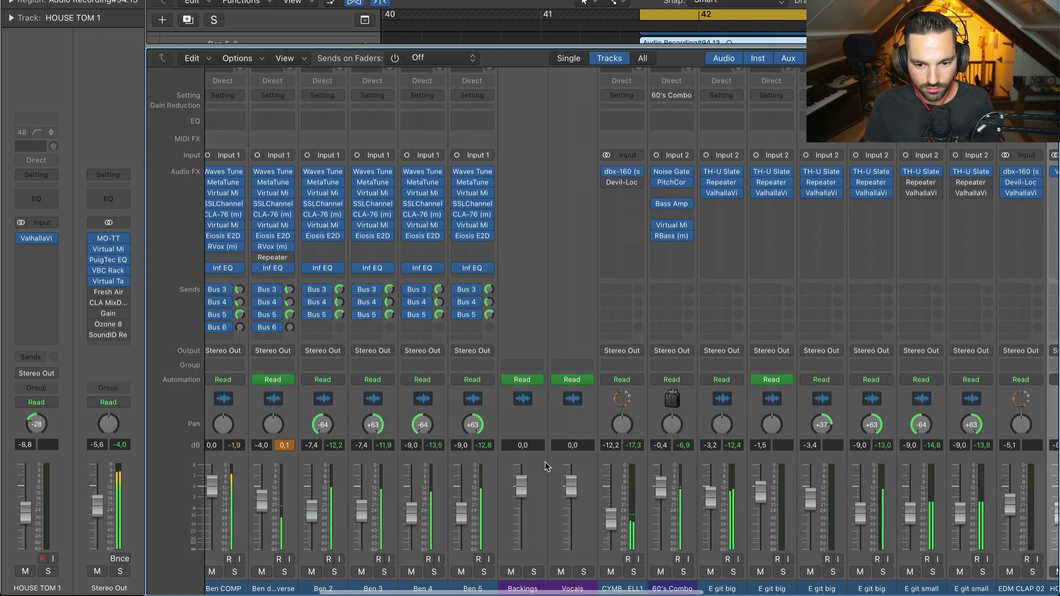
click(492, 572)
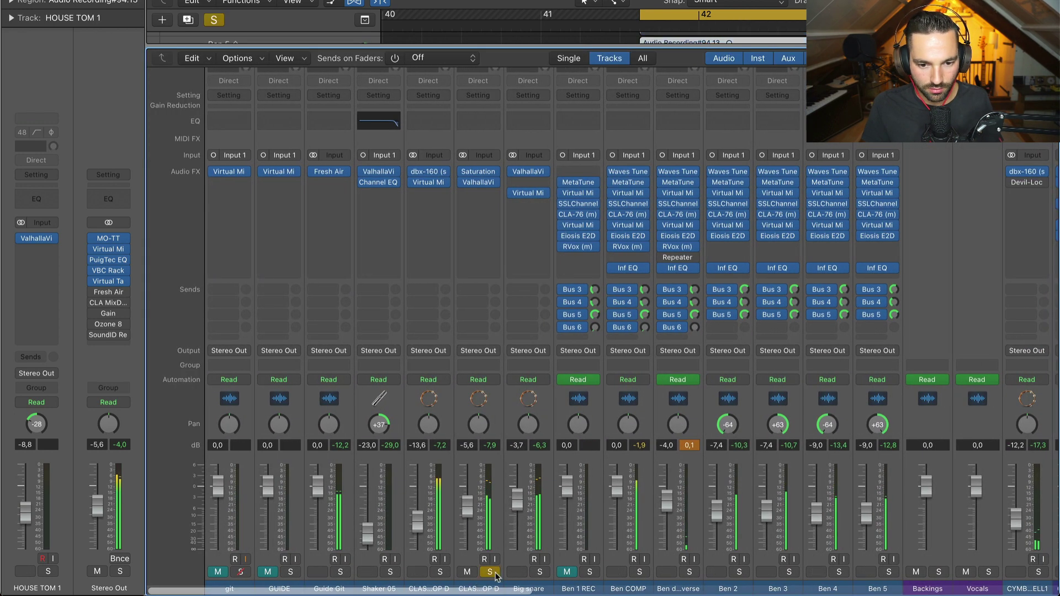
click(540, 573)
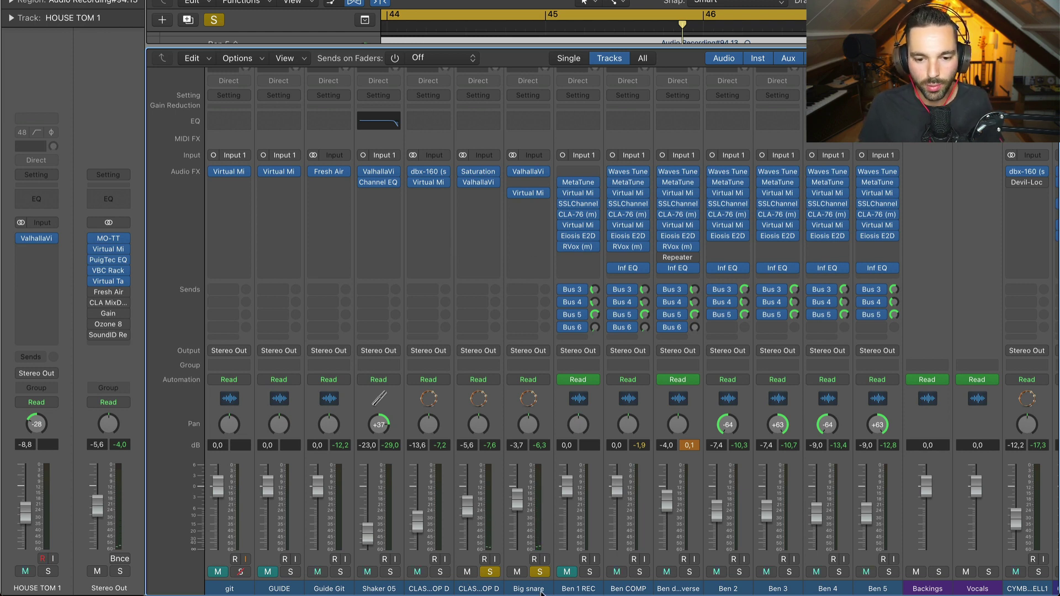
Inspect the Virtual Mix Rack and the ValhallaVintageVerb settings on the Big snare channel
click(529, 193)
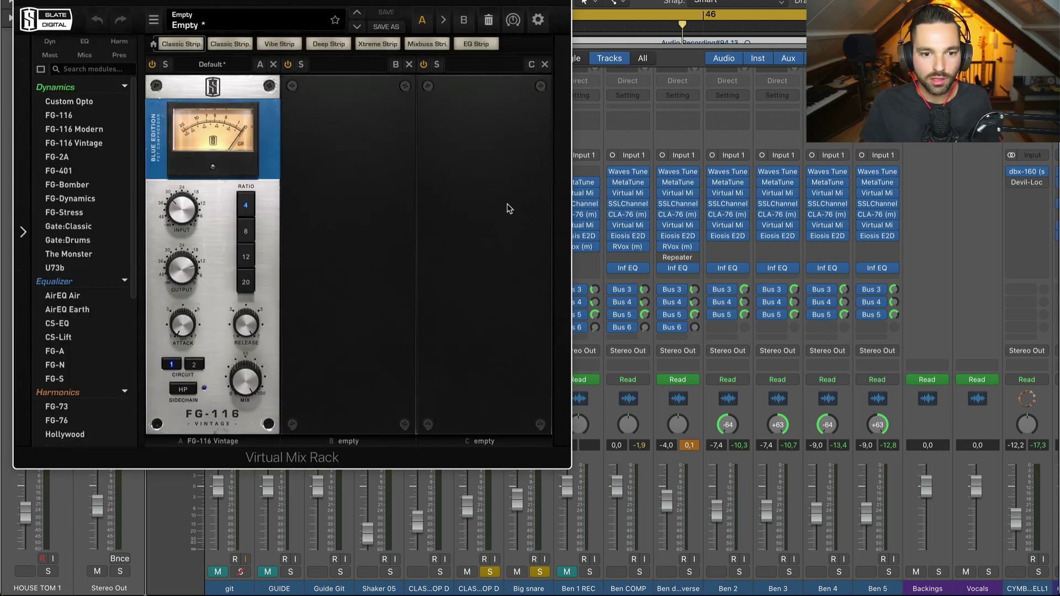
key(super+w)
mouse_move(581, 223)
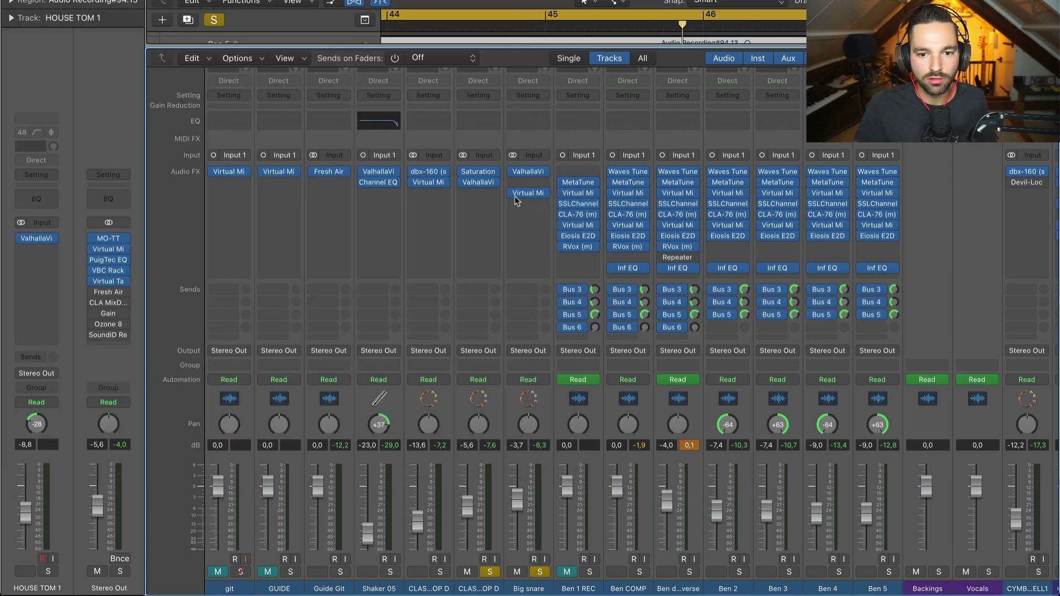
click(529, 172)
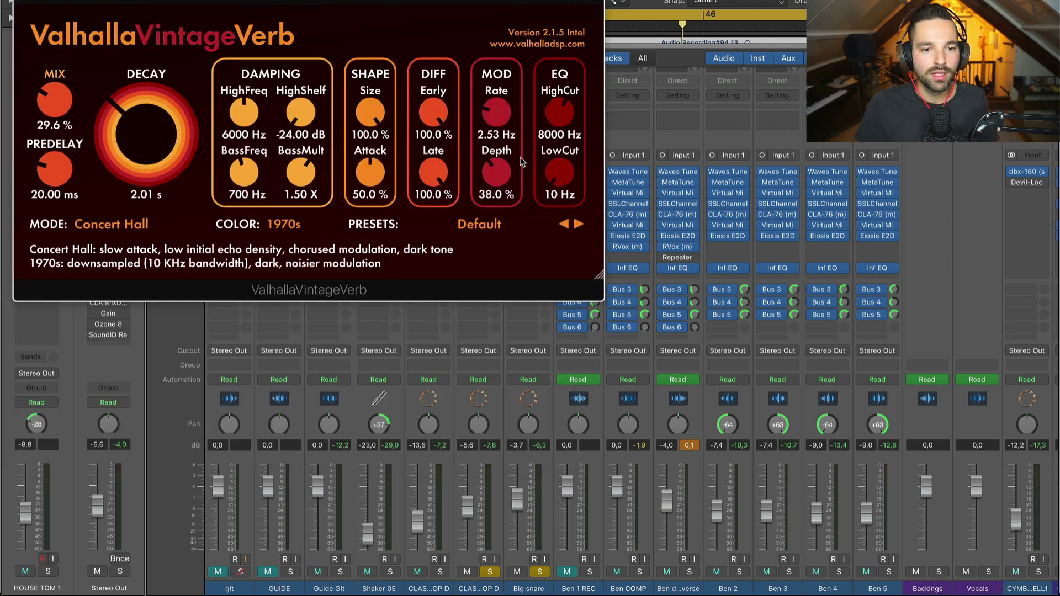
drag(354, 0, 621, 39)
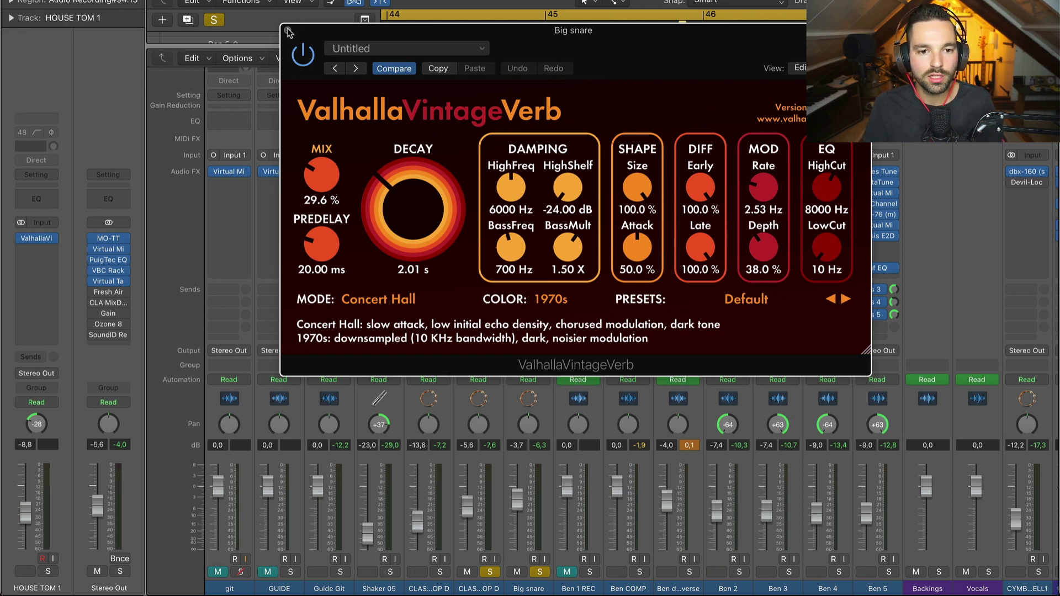
Close the reverb's plug-in window, select the Big snare channel and play the soloed snare and clap channels
click(287, 31)
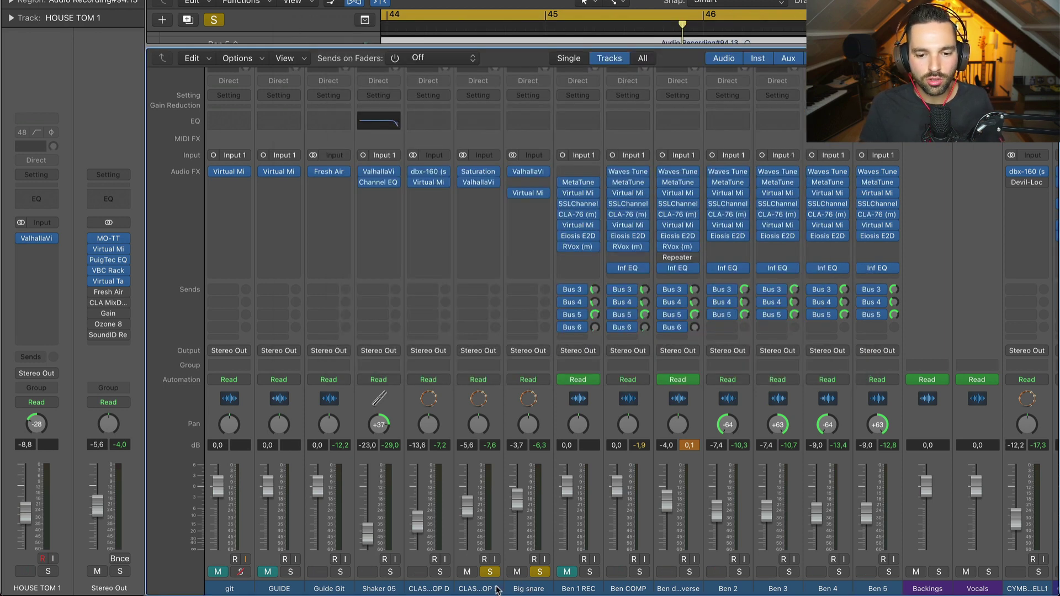
click(525, 589)
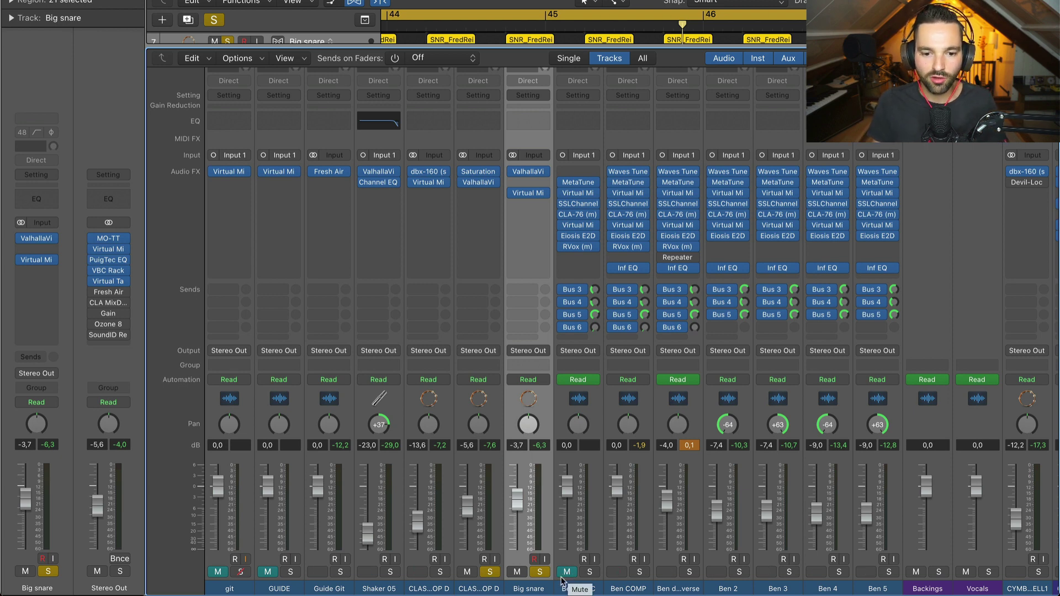
key(space)
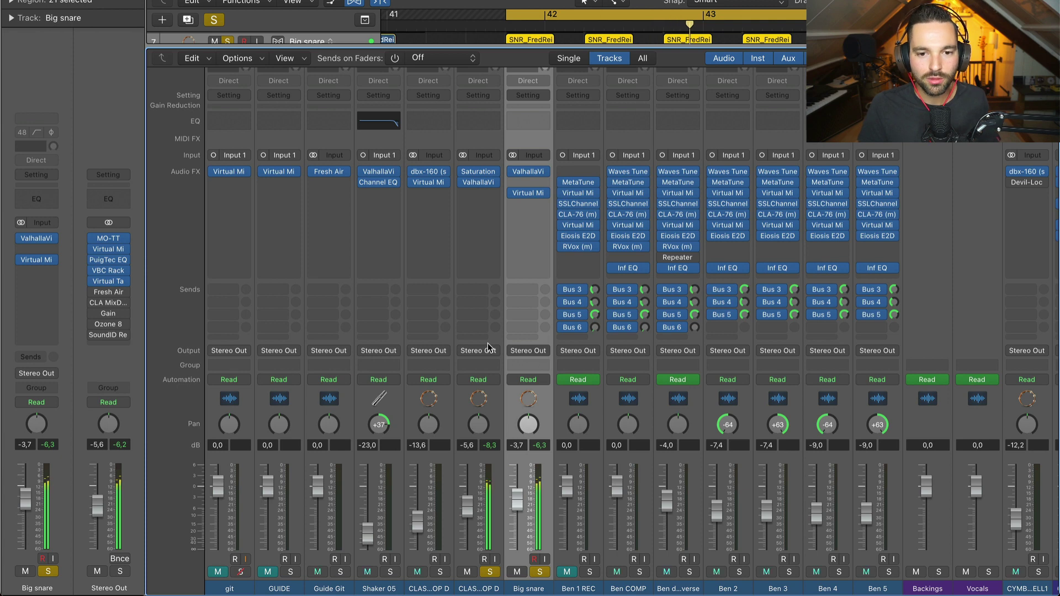
Compare the Big snare and neighbouring clap with ValhallaVintageVerb bypassed and re-enabled, and review the reverb's settings on Big snare
click(511, 172)
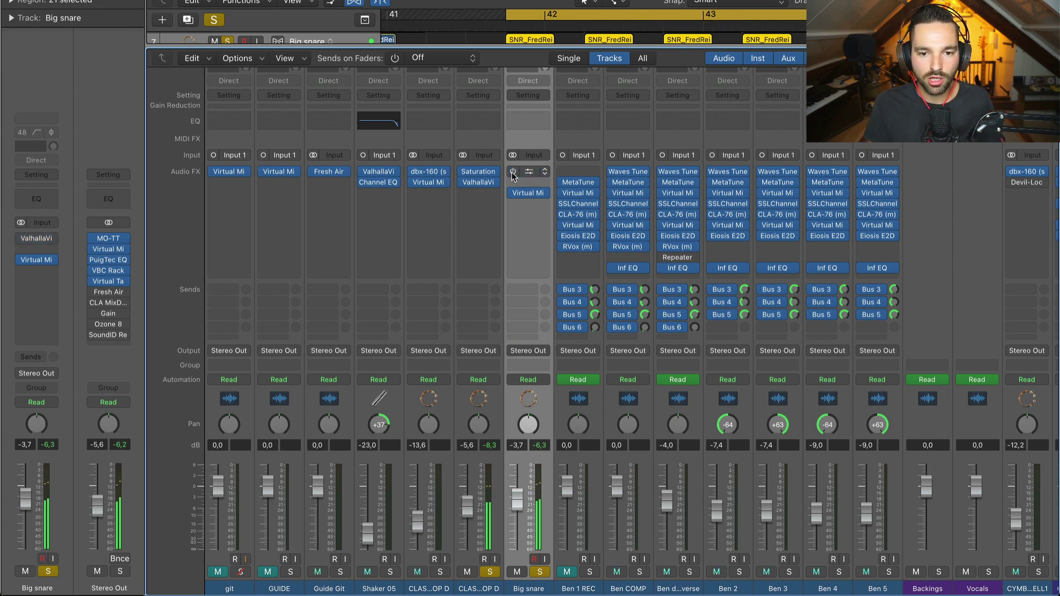
drag(477, 189, 464, 186)
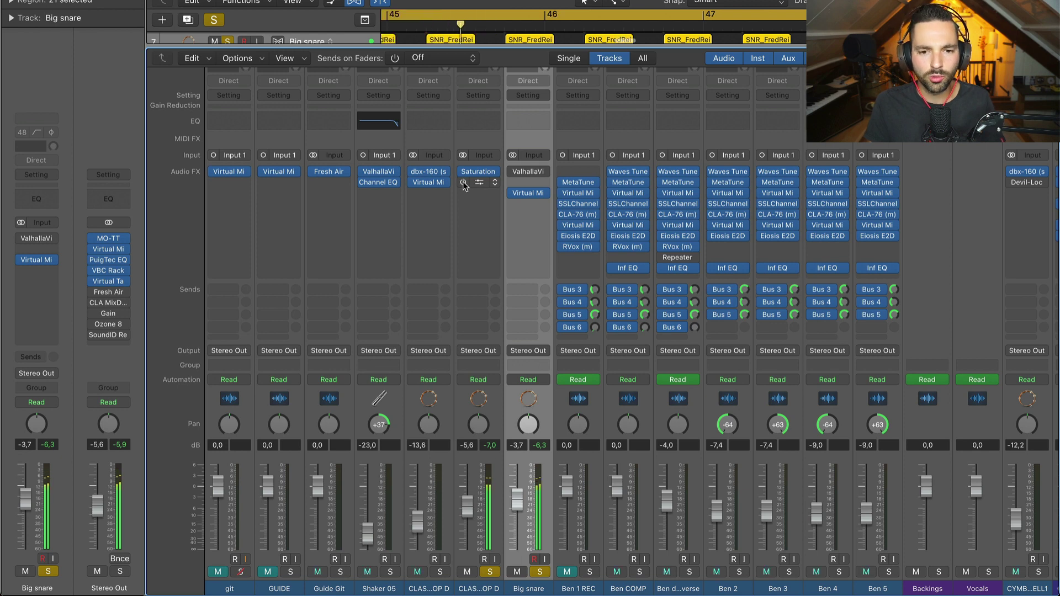
drag(528, 171, 478, 182)
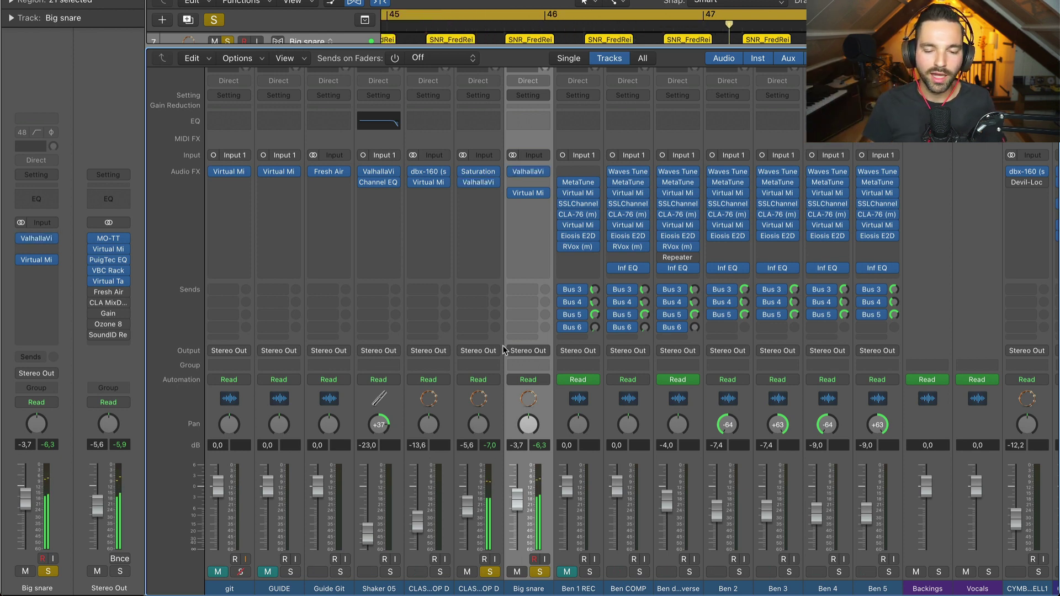
click(528, 171)
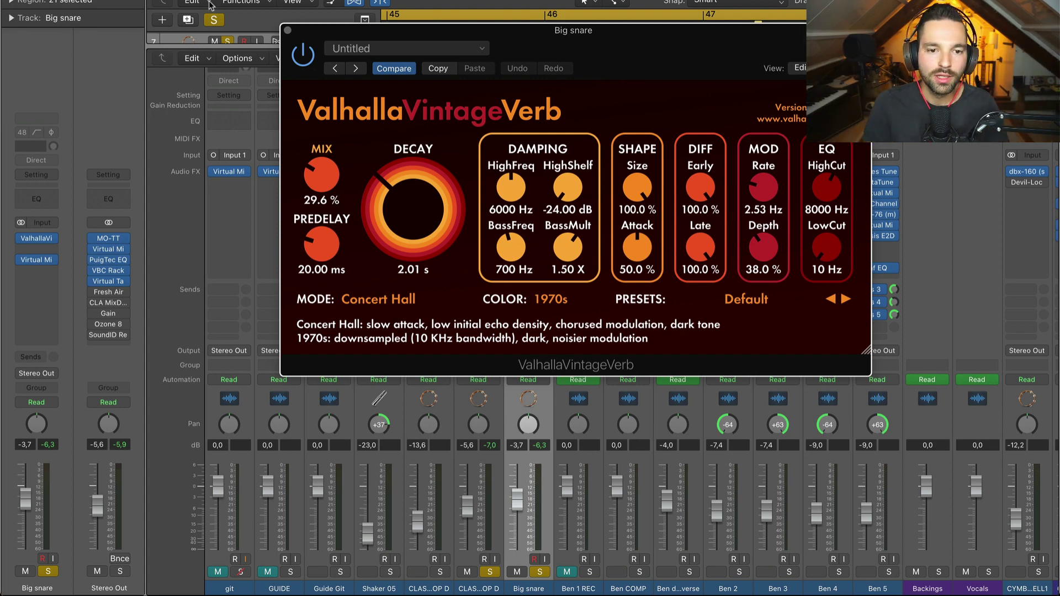
click(287, 29)
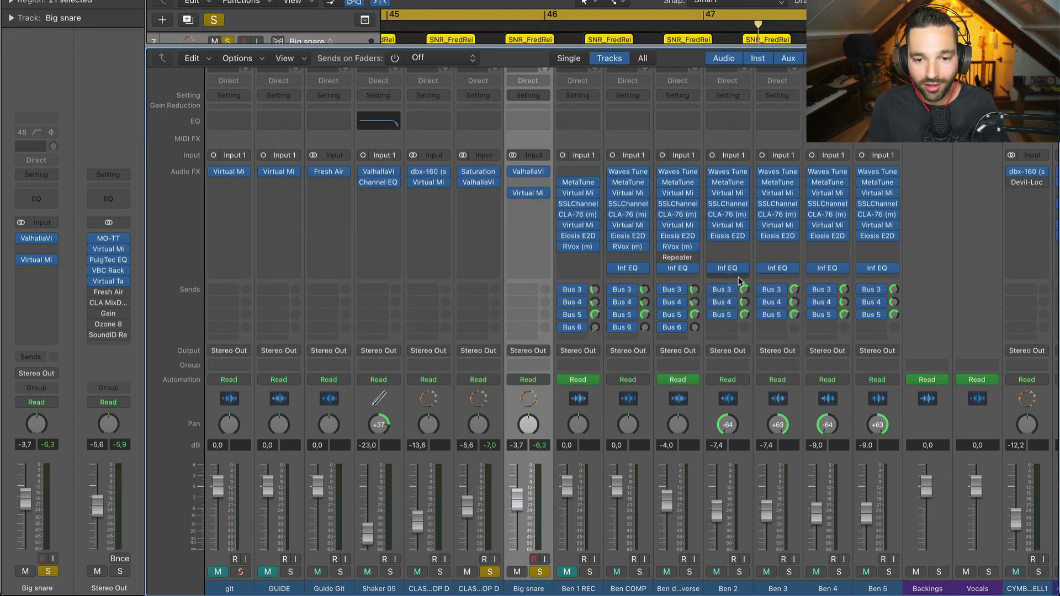
Return from the mixer to the arrangement and turn off solo on the Big snare and clap tracks, leaving the whole song in view
key(x)
scroll(678, 353, down, 5)
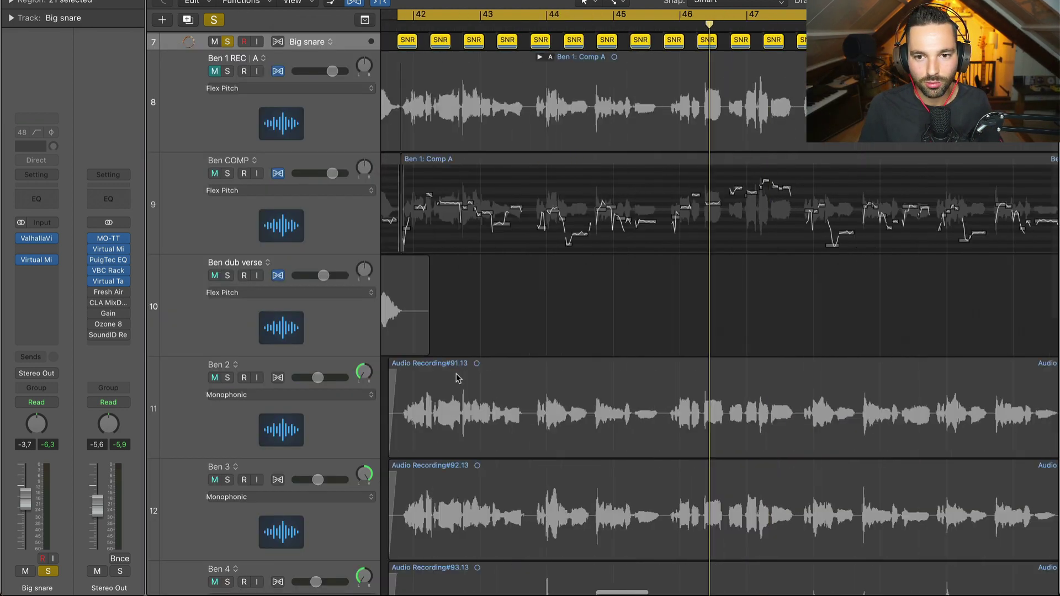
scroll(679, 353, down, 8)
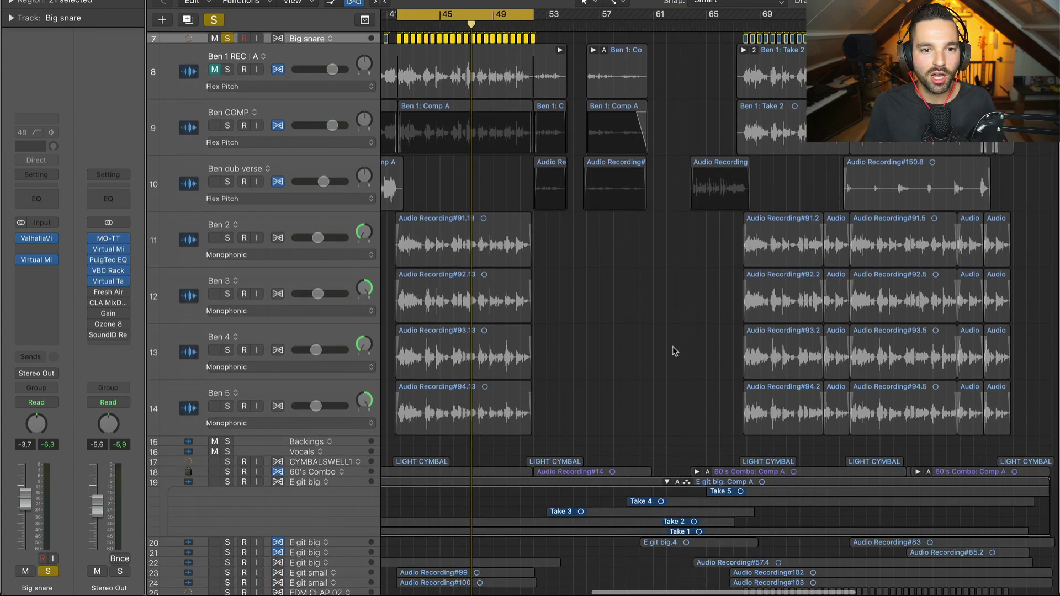
scroll(676, 352, down, 6)
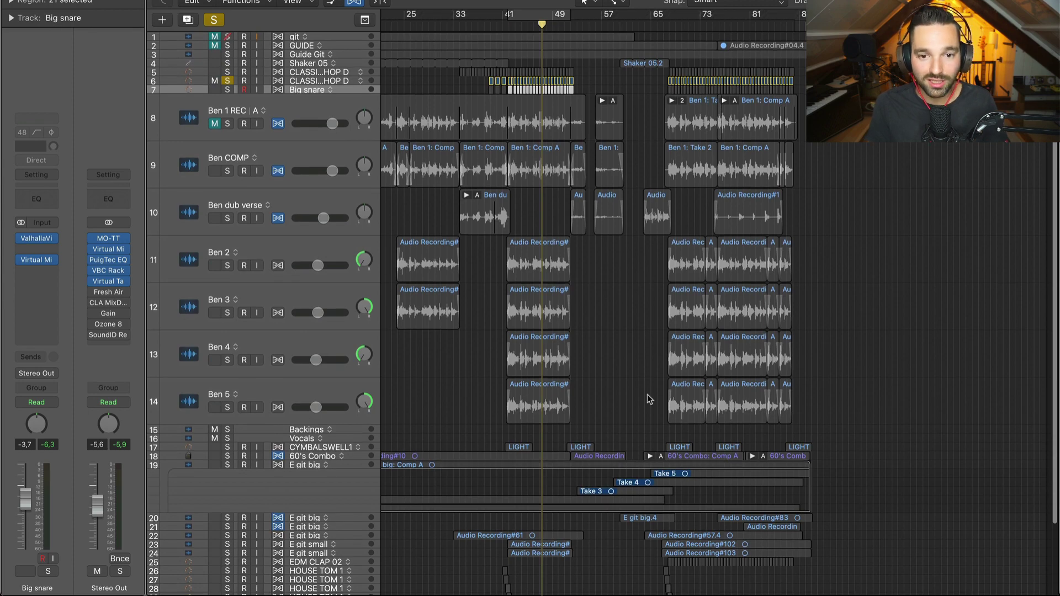
click(231, 46)
click(227, 81)
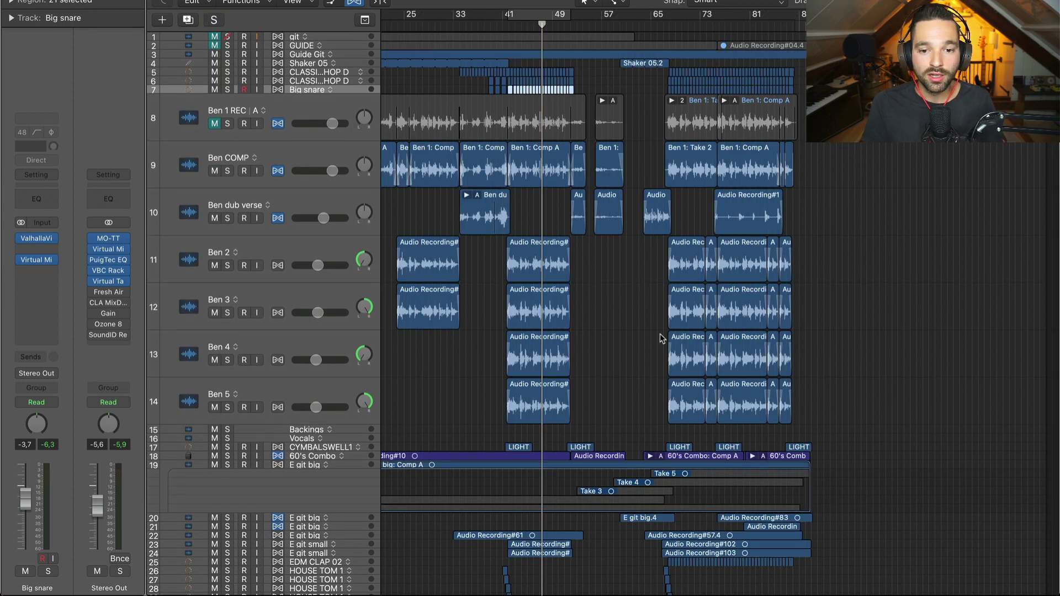
scroll(643, 337, left, 6)
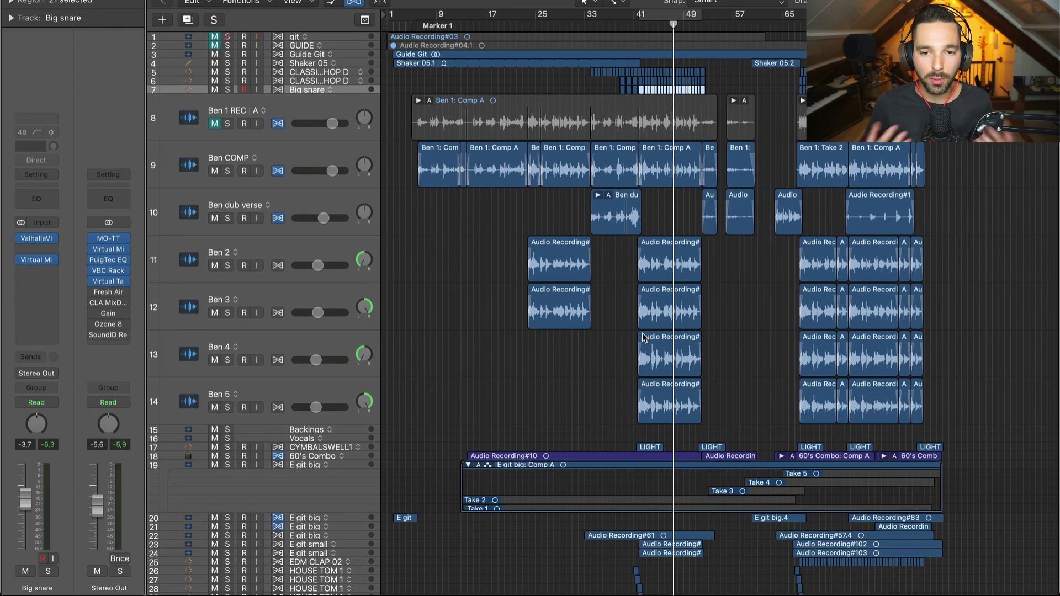